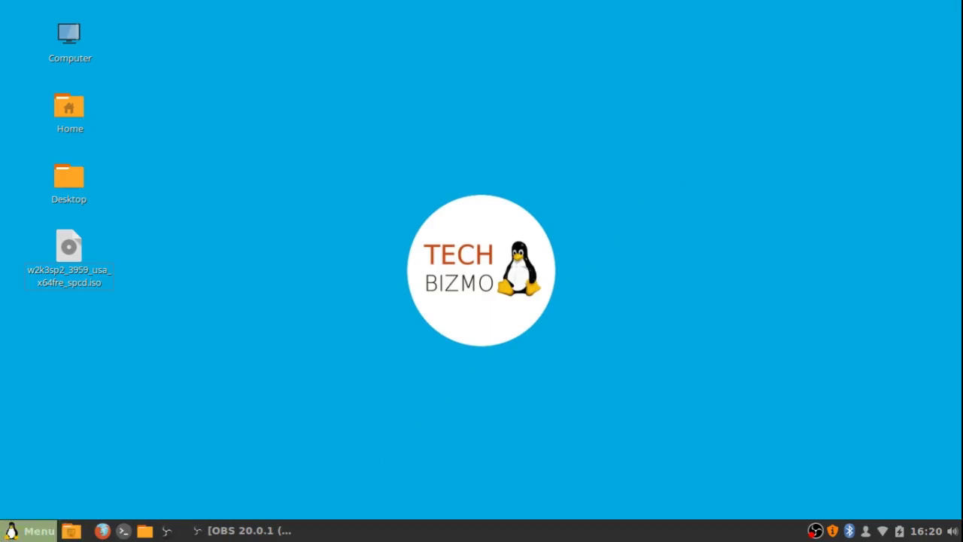
# Search the Linux Mint menu for 'HplIP' and launch HPLIP Toolbox.
pyautogui.click(17, 530)
pyautogui.write('H')
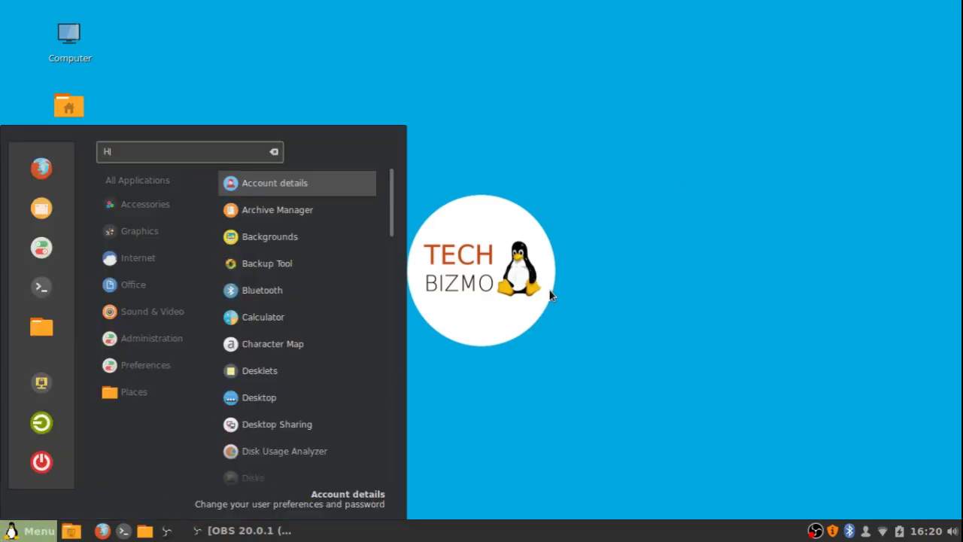
pyautogui.write('plIP')
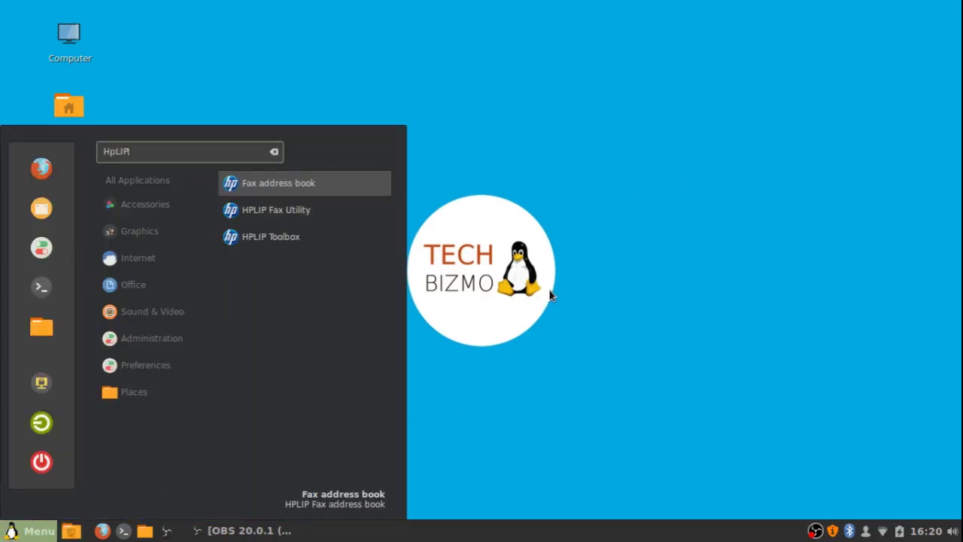
pyautogui.press('Down')
pyautogui.press('Down')
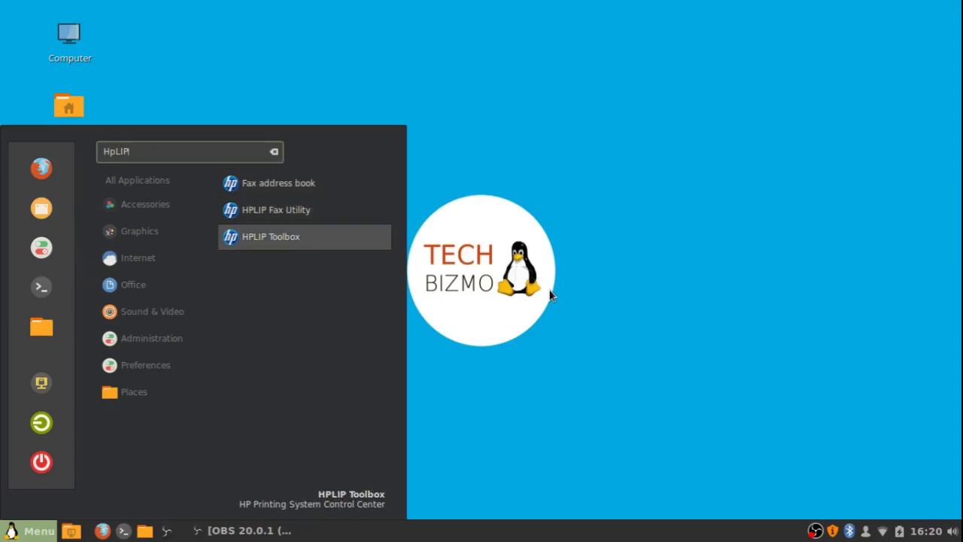
pyautogui.press('Return')
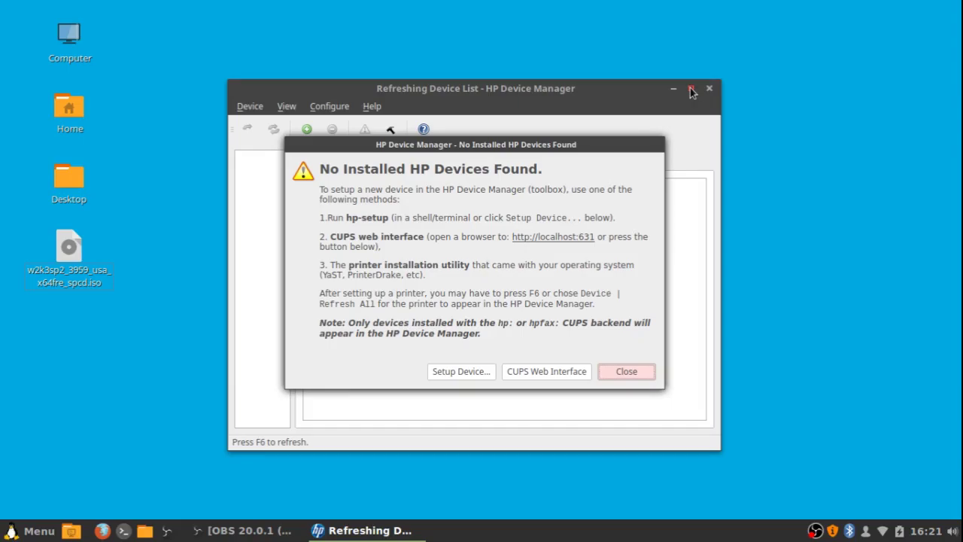
# Maximize the HP Device Manager window to fill the screen.
pyautogui.click(691, 89)
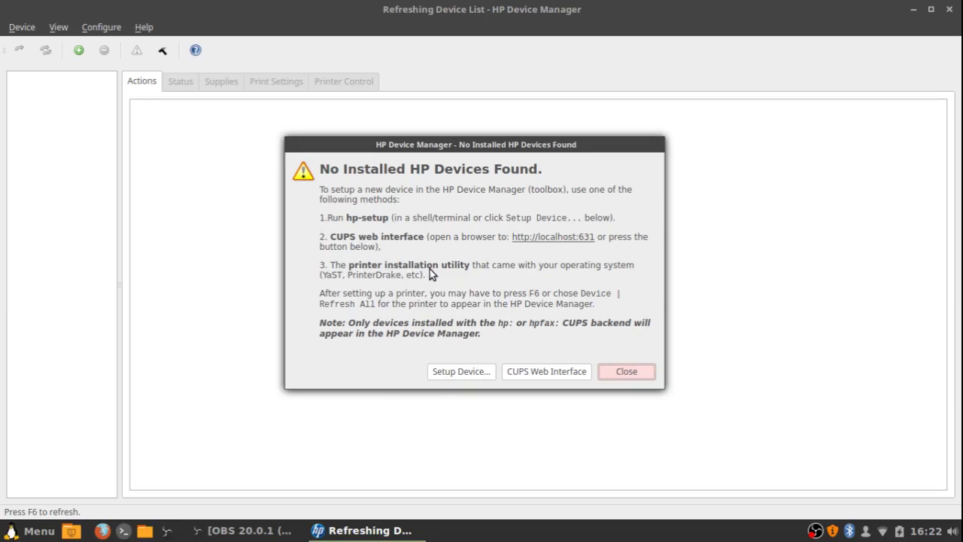
# Start Setup Device, choose Network/Ethernet/Wireless discovery, and proceed to the device search.
pyautogui.click(477, 370)
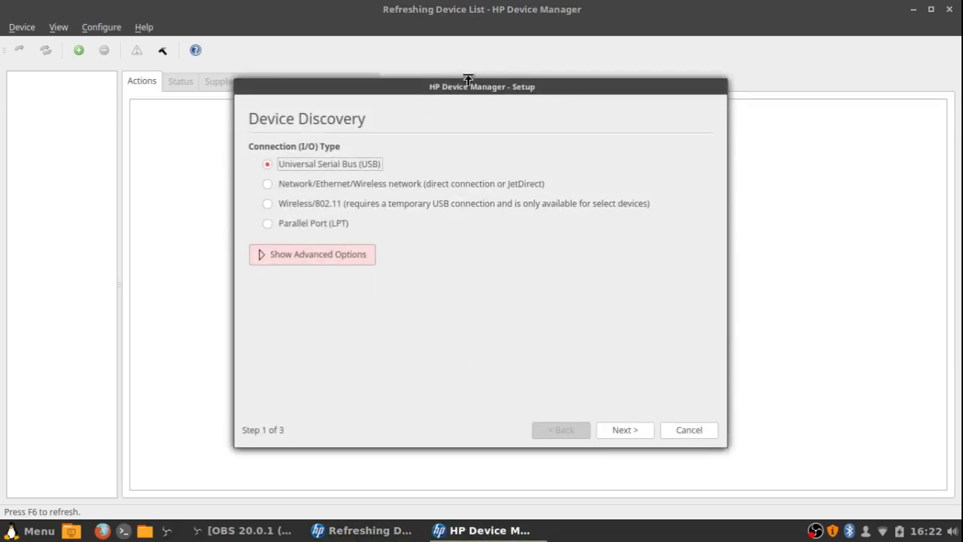
pyautogui.moveTo(468, 85)
pyautogui.mouseDown()
pyautogui.moveTo(512, 99)
pyautogui.moveTo(480, 75)
pyautogui.mouseUp()
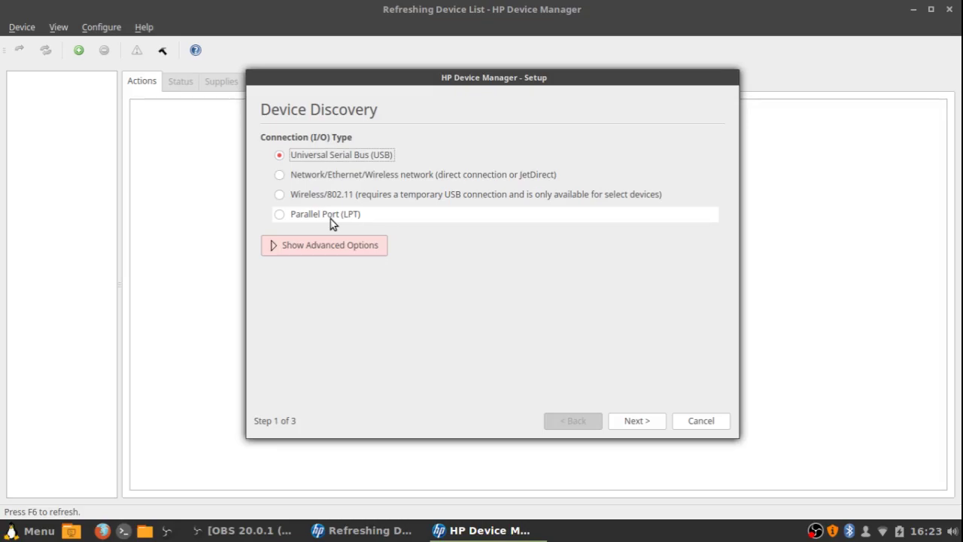
pyautogui.click(384, 179)
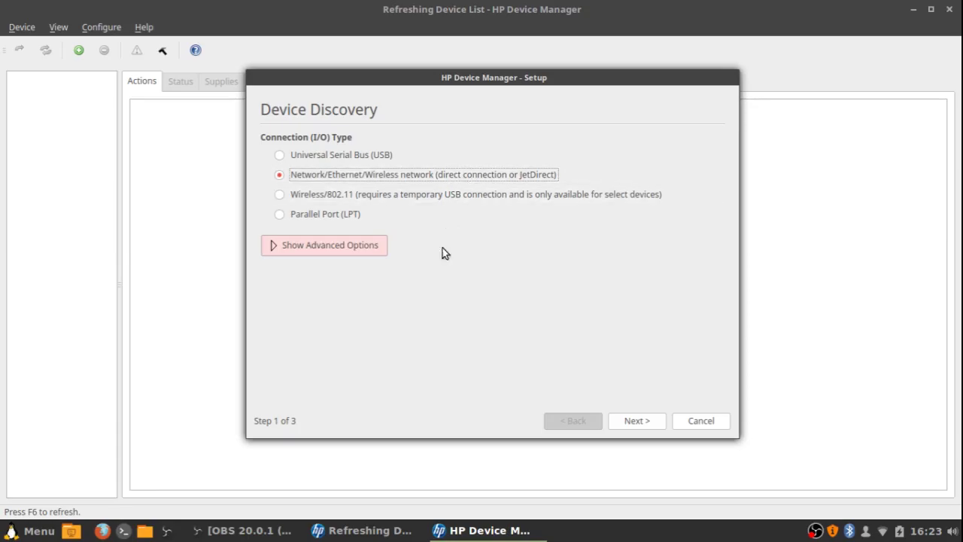
pyautogui.click(640, 423)
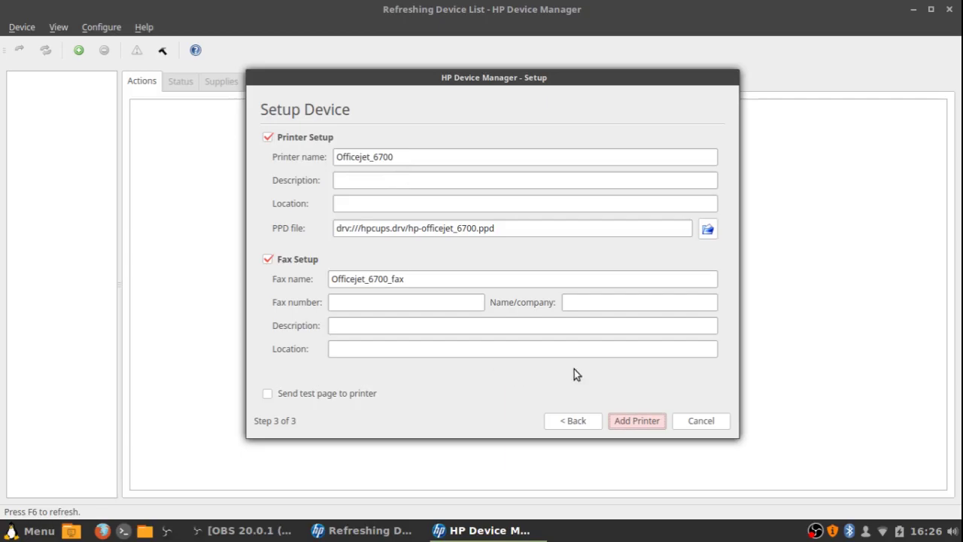
# Add the Officejet 6700 as printer and fax with Add Printer.
pyautogui.click(637, 420)
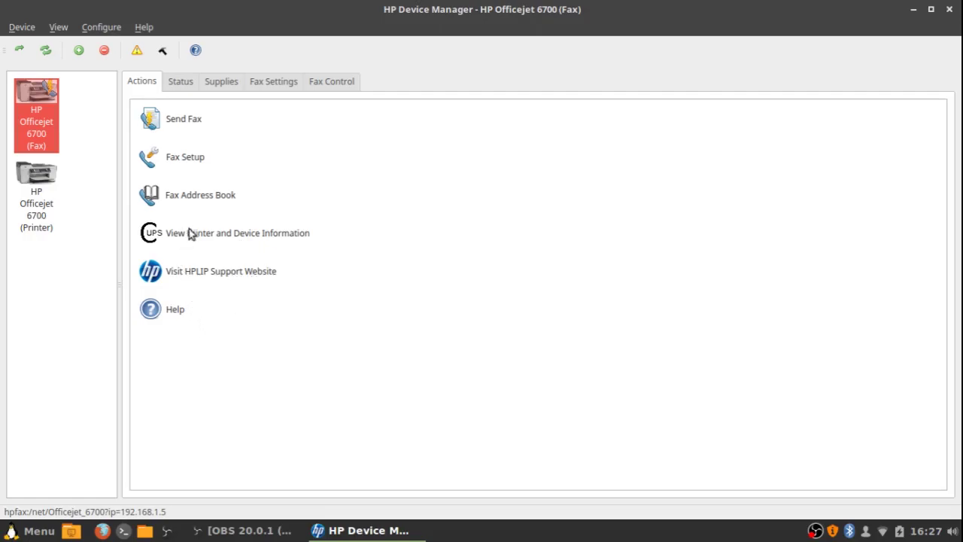
# Check the fax device's Status, Supplies and Fax Settings pages.
pyautogui.click(183, 84)
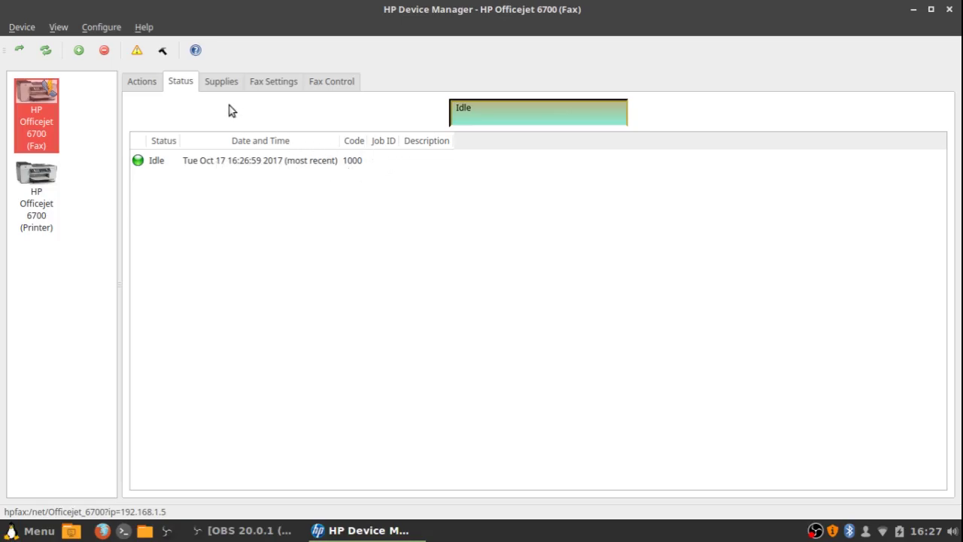
pyautogui.click(229, 84)
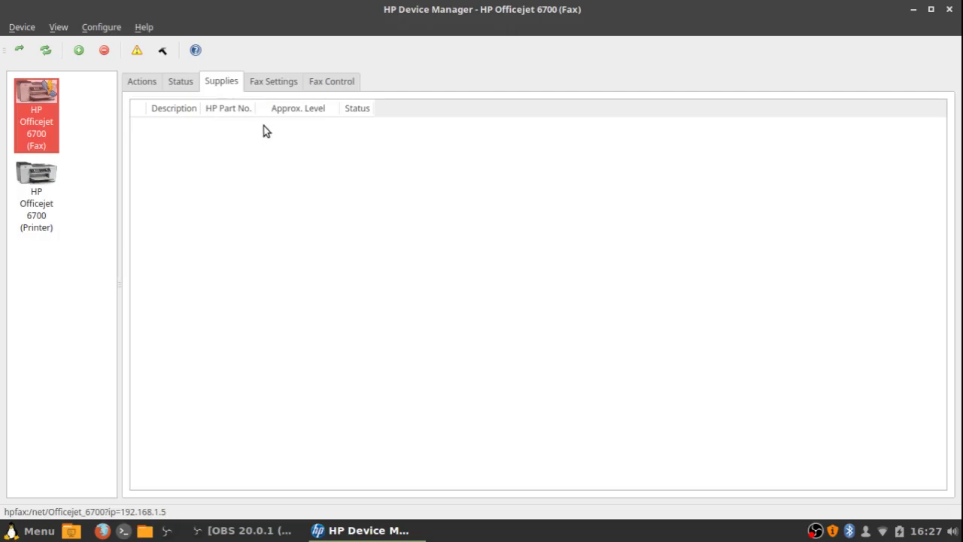
pyautogui.click(296, 85)
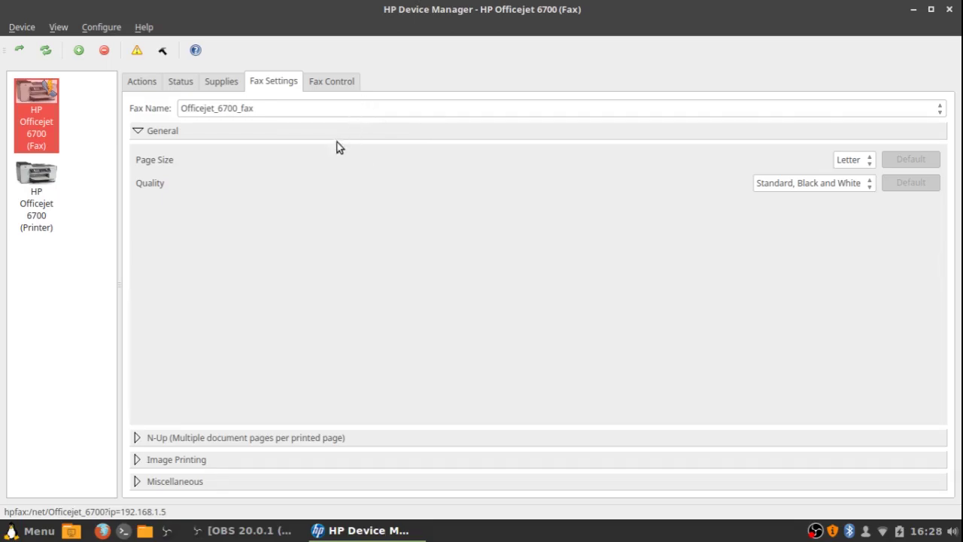
# Inspect Fax Control and its Fax Name list, then return to the fax Status page.
pyautogui.click(333, 83)
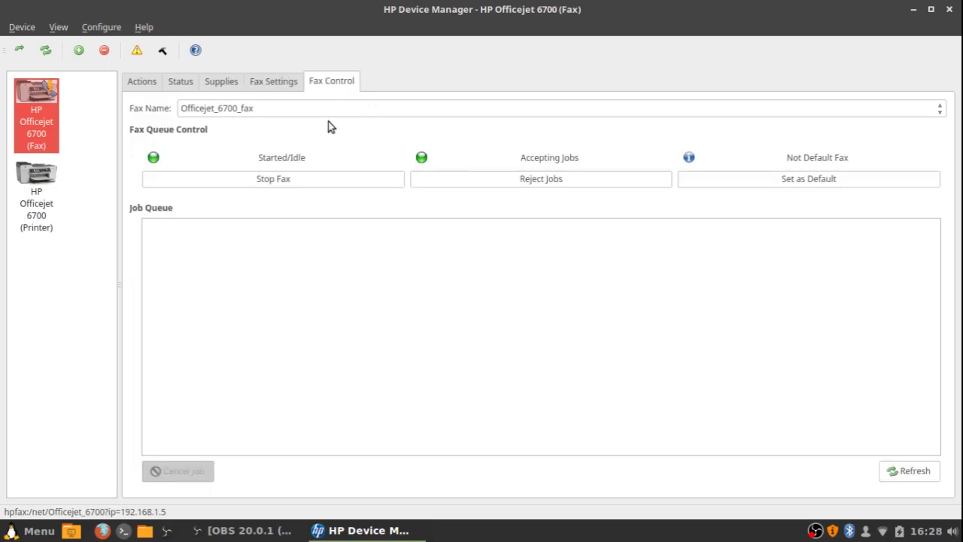
pyautogui.click(286, 110)
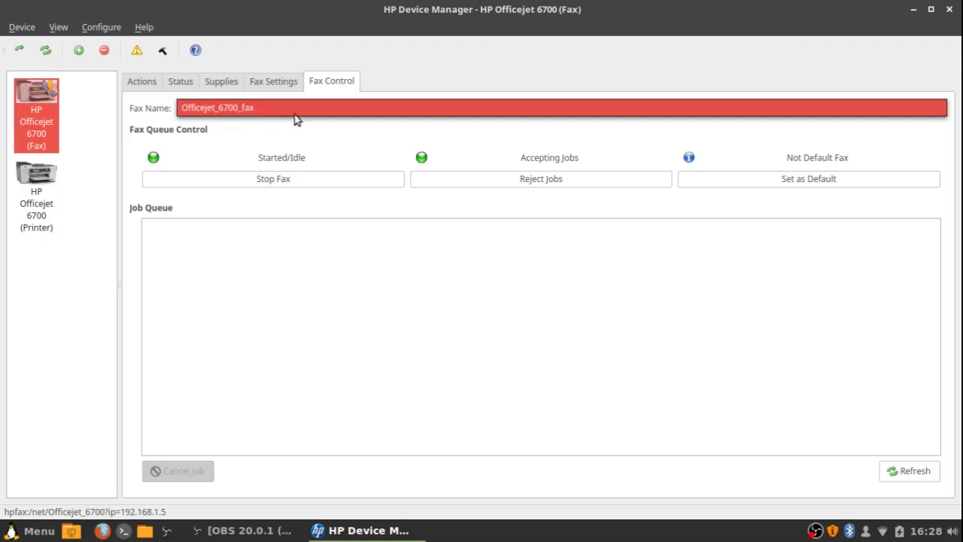
pyautogui.click(296, 129)
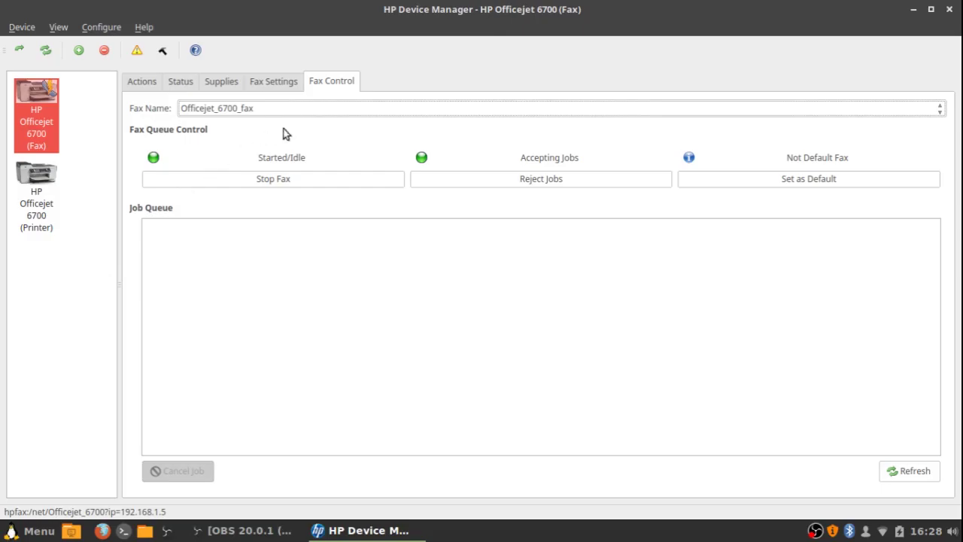
pyautogui.click(143, 81)
pyautogui.click(217, 83)
pyautogui.scroll(1, 209, 88)
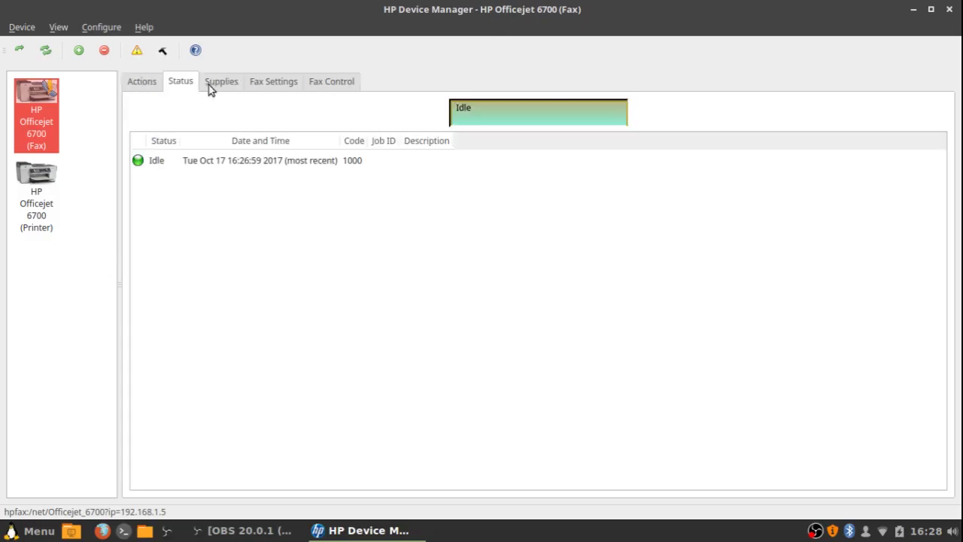
pyautogui.scroll(-1, 188, 87)
# Switch between the fax and printer devices, ending on the Officejet 6700 printer's actions.
pyautogui.click(137, 84)
pyautogui.click(35, 192)
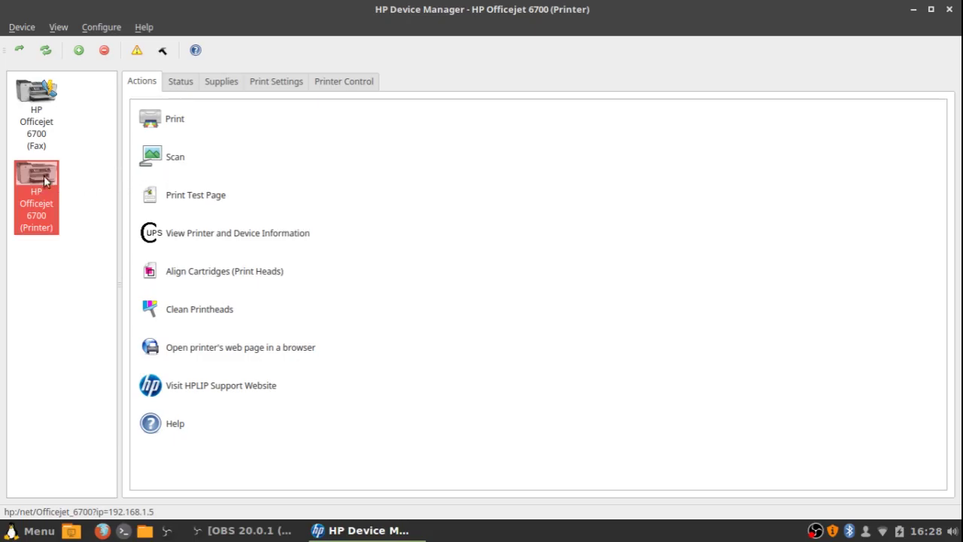
pyautogui.click(36, 129)
pyautogui.click(41, 195)
pyautogui.click(36, 124)
pyautogui.click(38, 199)
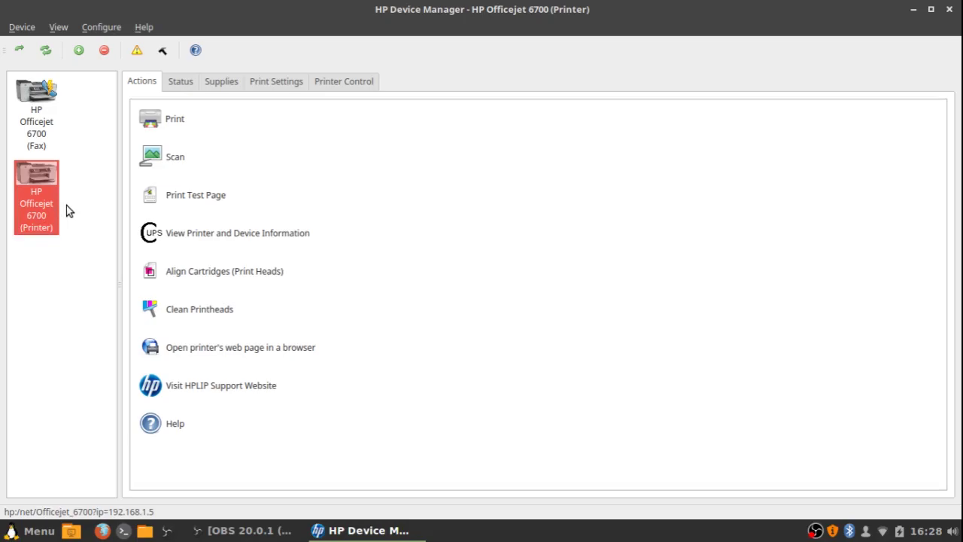
# Open Print for the Officejet printer, then cancel Select Files to Print.
pyautogui.doubleClick(178, 118)
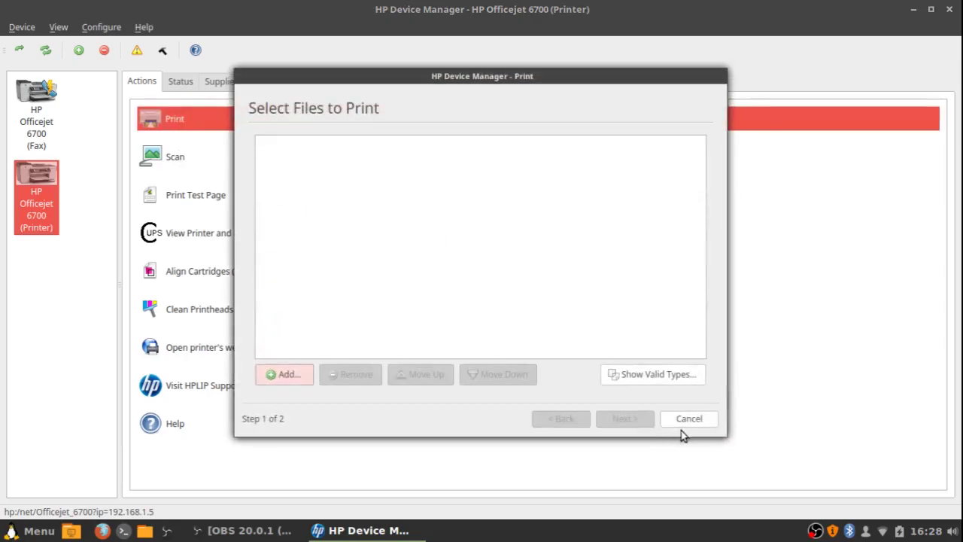
pyautogui.click(687, 421)
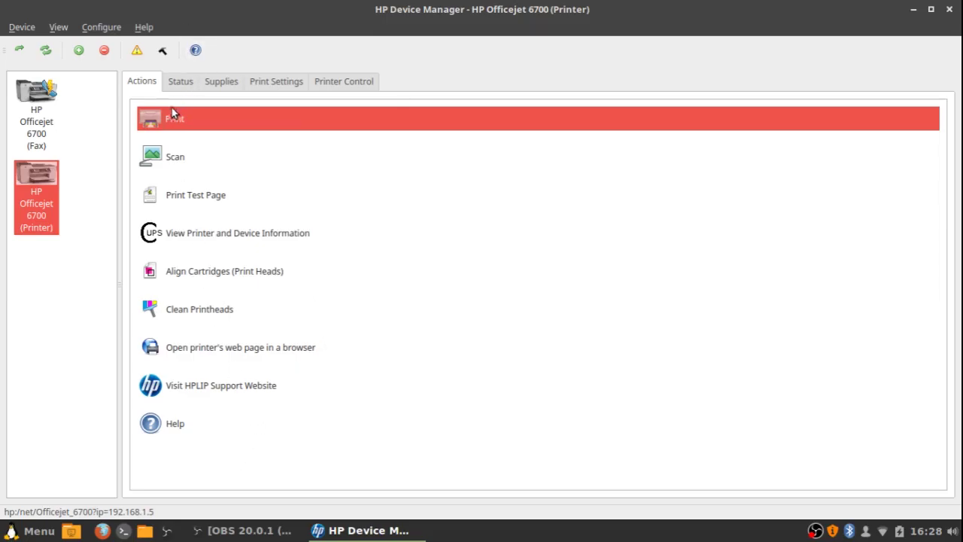
# Toggle between fax and printer devices, viewing the Status tab, ending on the printer.
pyautogui.click(46, 120)
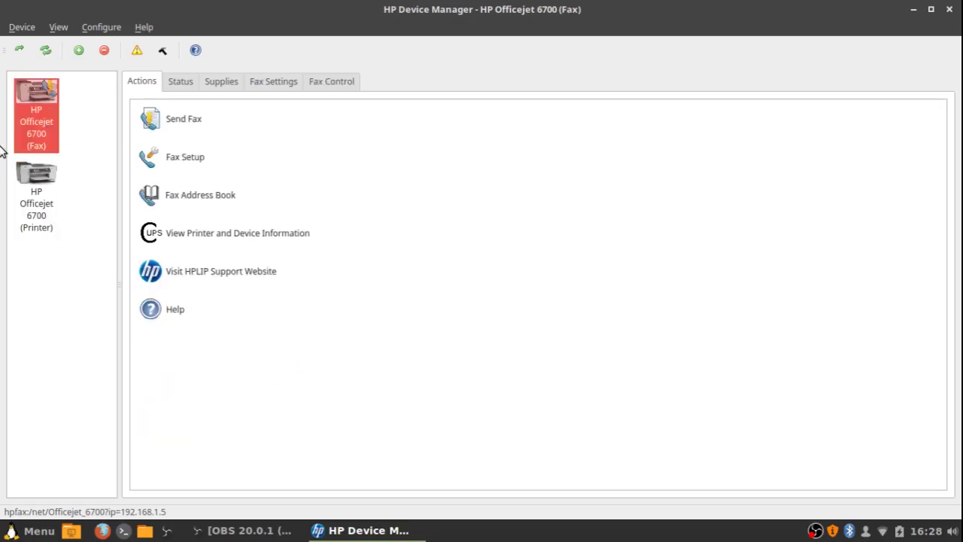
pyautogui.click(38, 215)
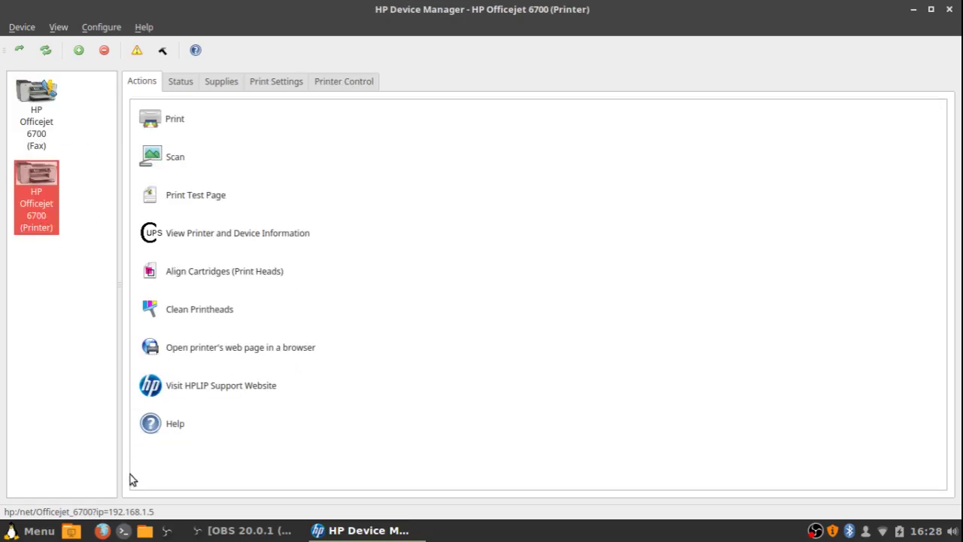
pyautogui.click(47, 92)
pyautogui.click(42, 179)
pyautogui.click(183, 88)
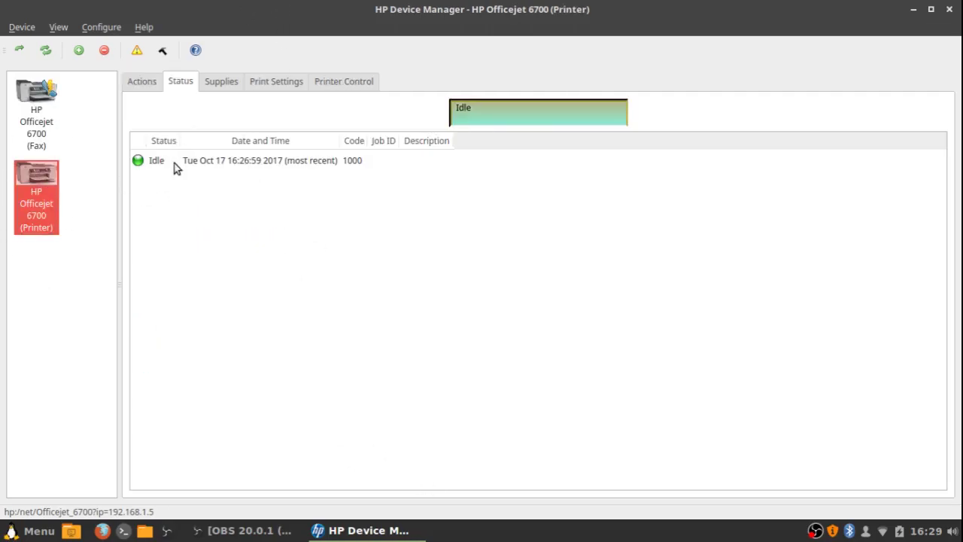
pyautogui.click(45, 112)
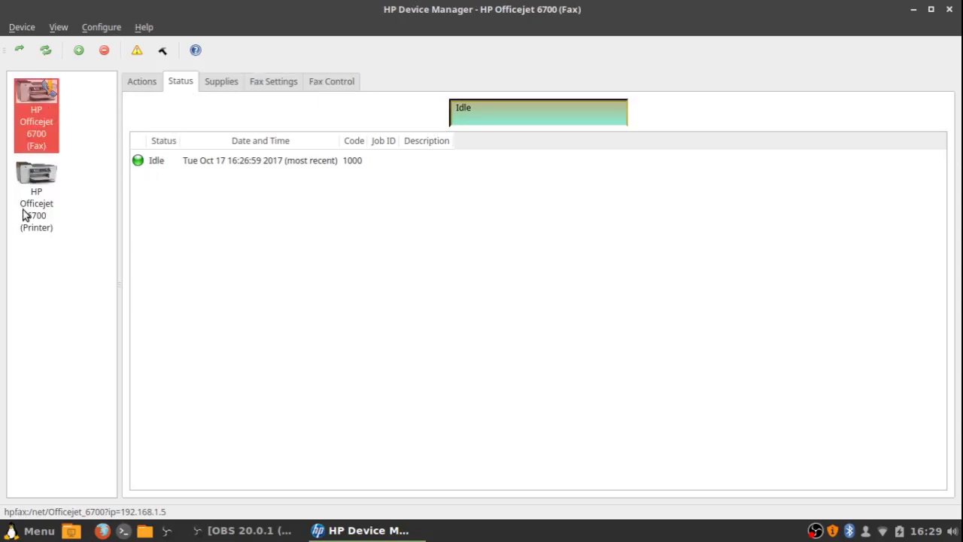
pyautogui.click(25, 216)
# Compare printer and fax Supplies tabs, ending on the printer's four Good/OK cartridges.
pyautogui.click(225, 82)
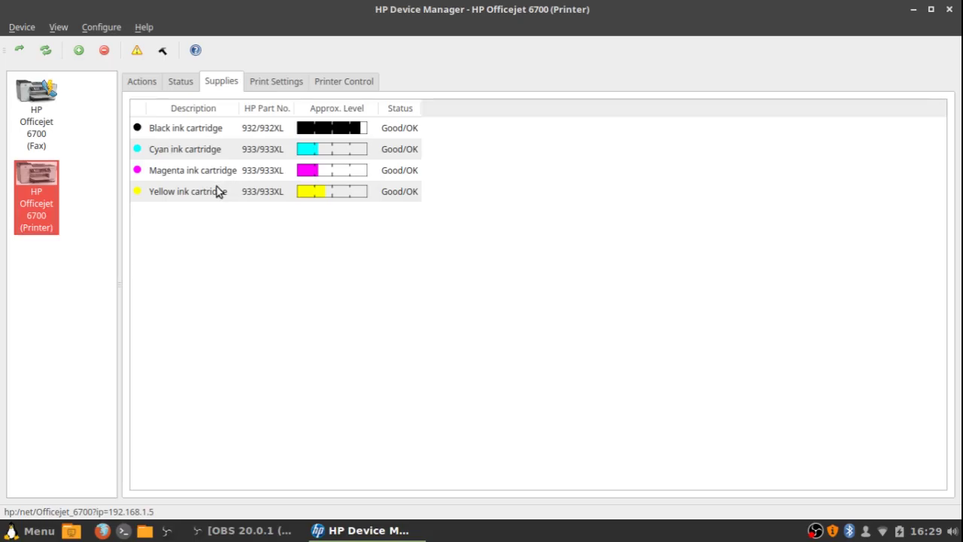
pyautogui.click(42, 110)
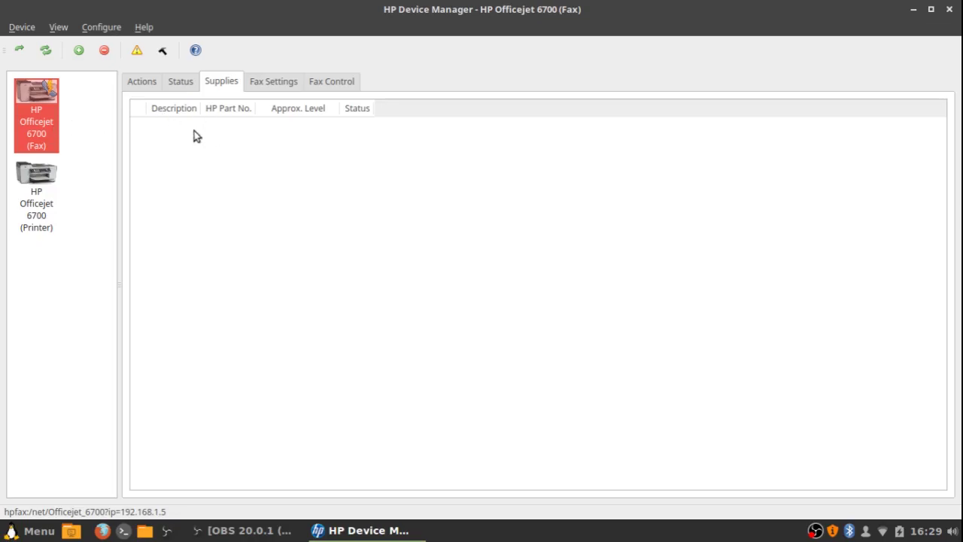
pyautogui.click(36, 226)
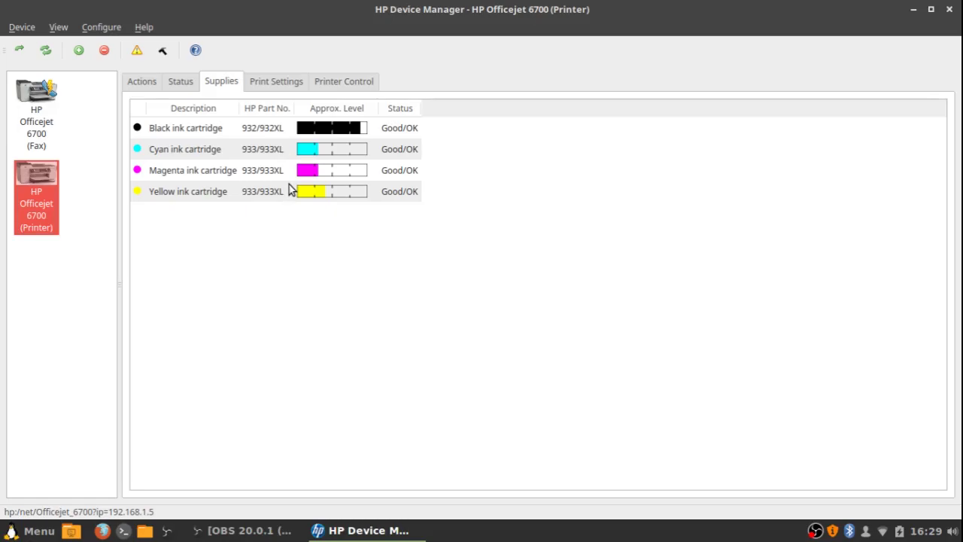
# Show the printer's Print Settings: Portrait, single-sided, normal order, collate off.
pyautogui.click(284, 82)
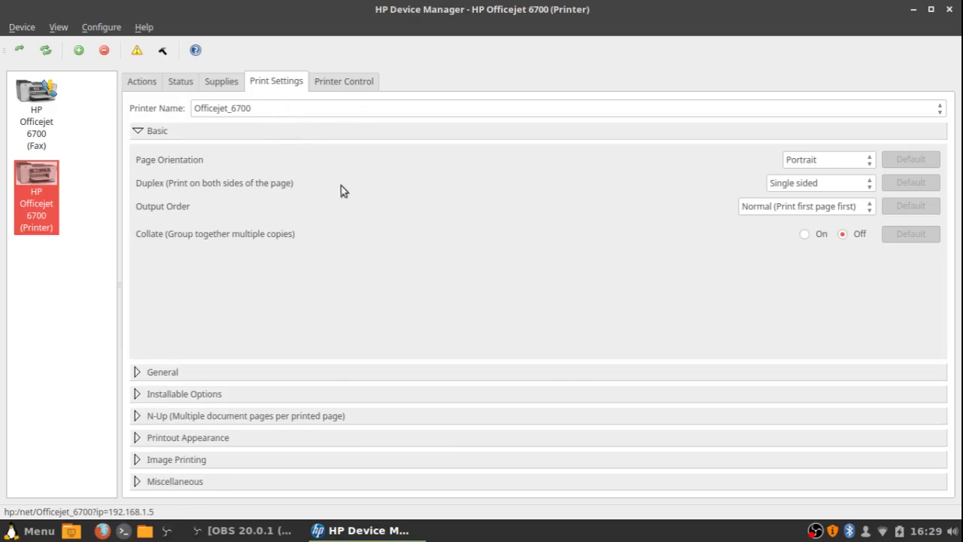
# Review the Officejet 6700's Printer Control queue and printer list, try Set as Default, then open the applications menu.
pyautogui.click(361, 86)
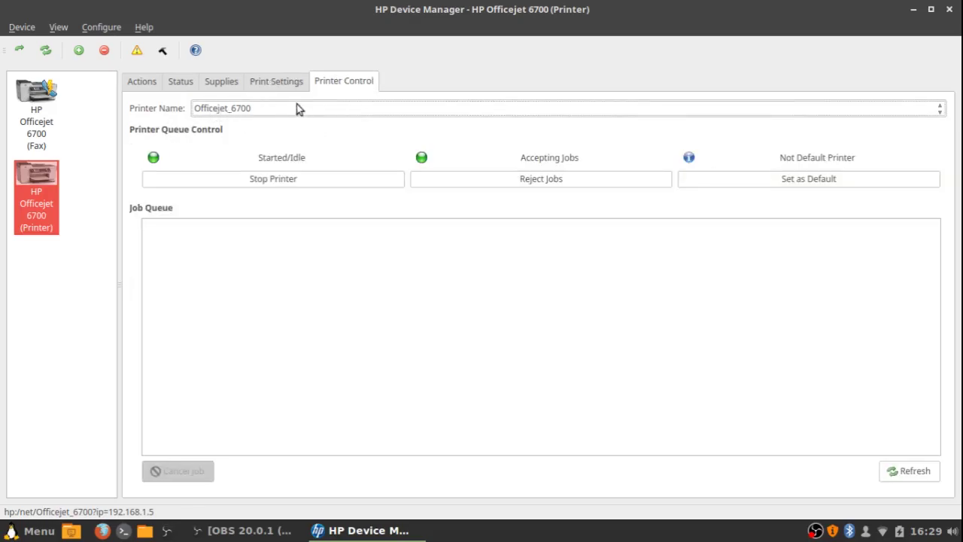
pyautogui.click(383, 114)
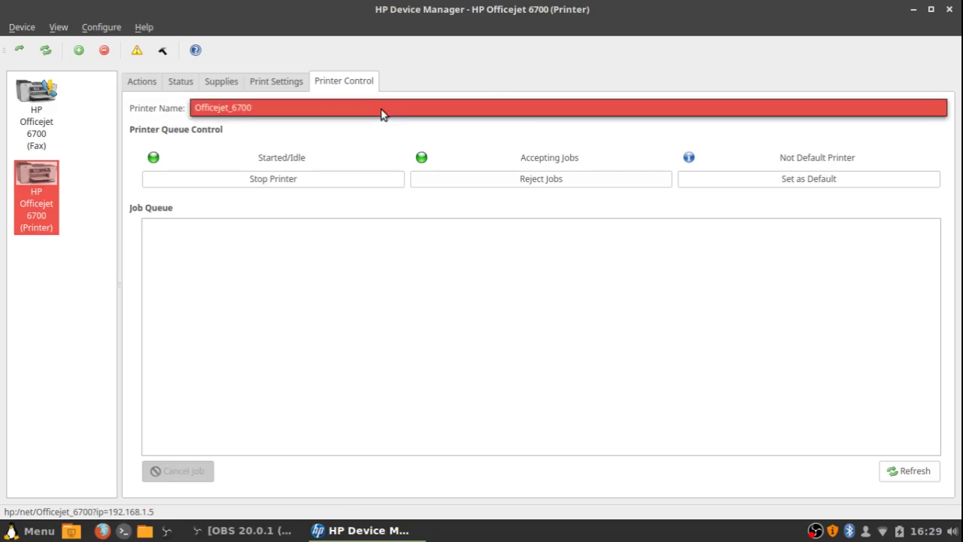
pyautogui.click(369, 117)
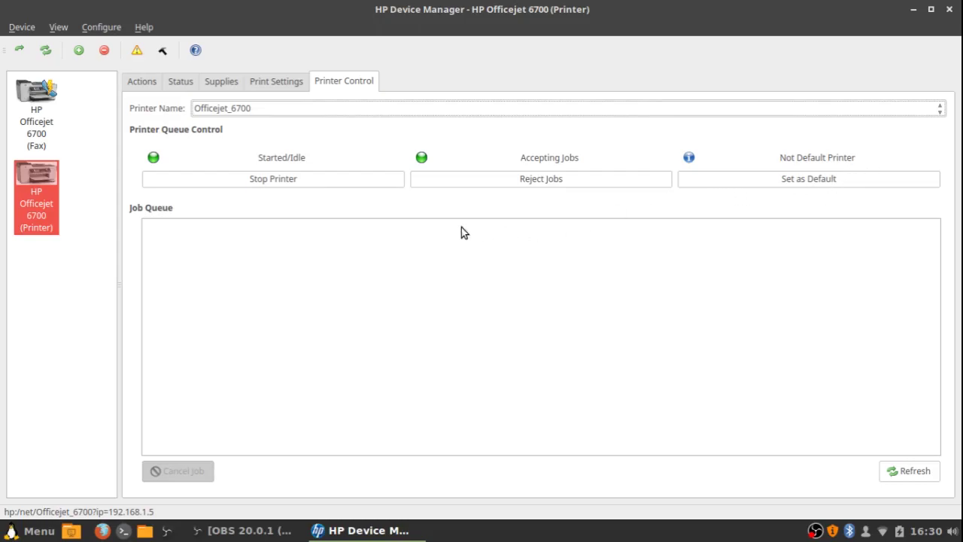
pyautogui.click(833, 181)
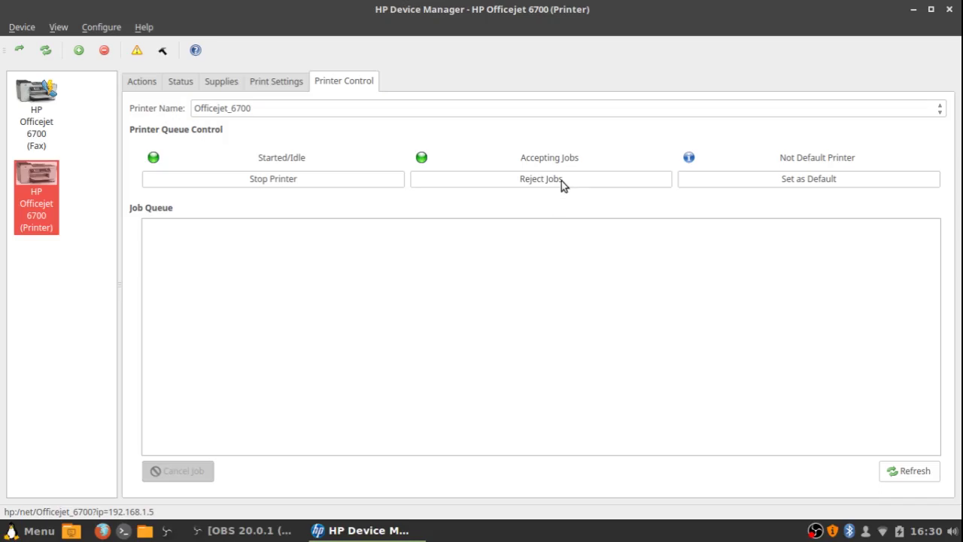
pyautogui.press('super')
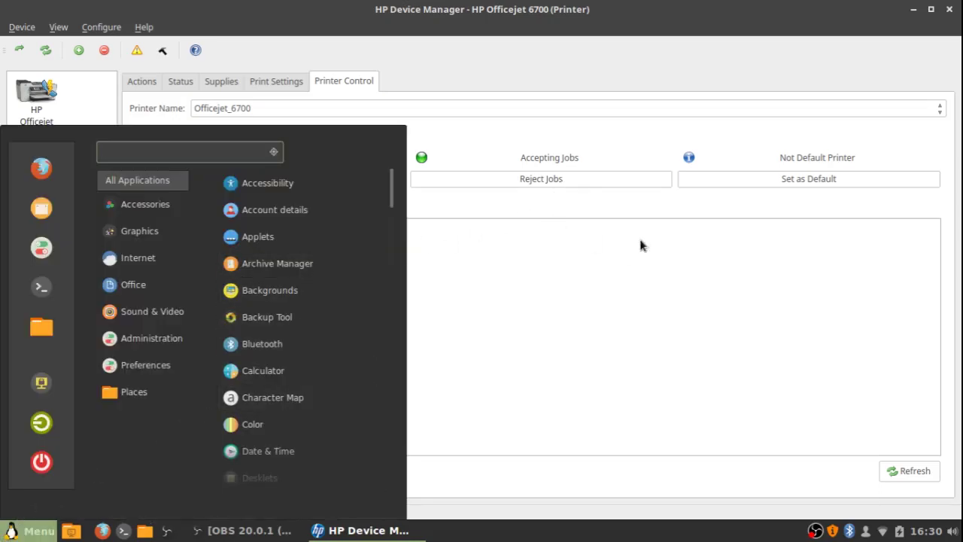
# Search the Mint menu for 'libr' and launch LibreOffice Writer.
pyautogui.write('lu')
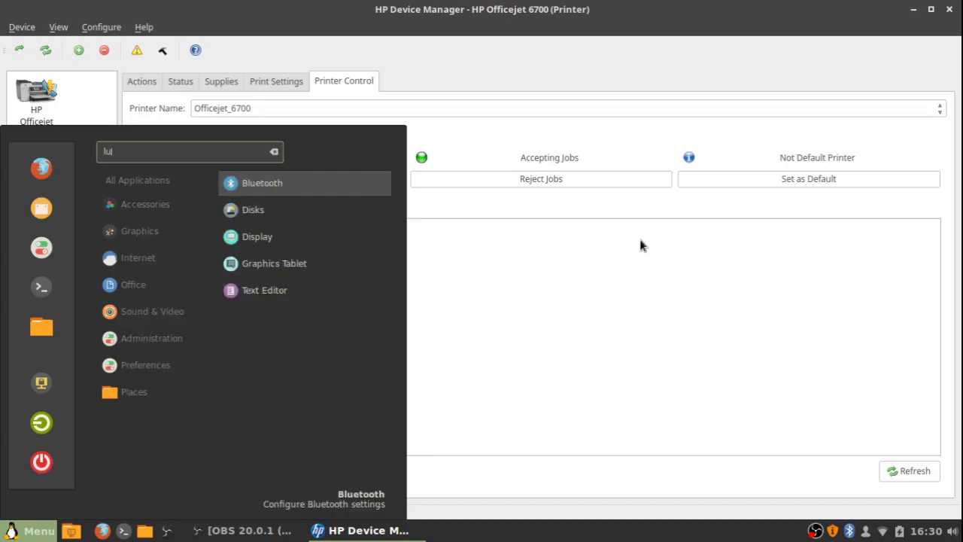
pyautogui.write('bre')
pyautogui.press('BackSpace')
pyautogui.press('BackSpace')
pyautogui.press('BackSpace')
pyautogui.press('BackSpace')
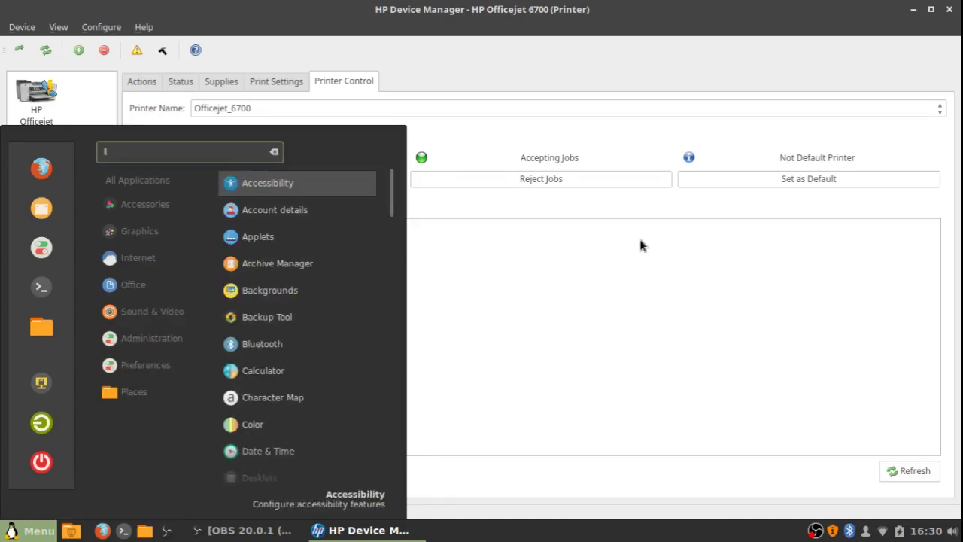
pyautogui.write('ibr')
pyautogui.press('Down')
pyautogui.press('Down')
pyautogui.press('Down')
pyautogui.press('Down')
pyautogui.press('Down')
pyautogui.press('Down')
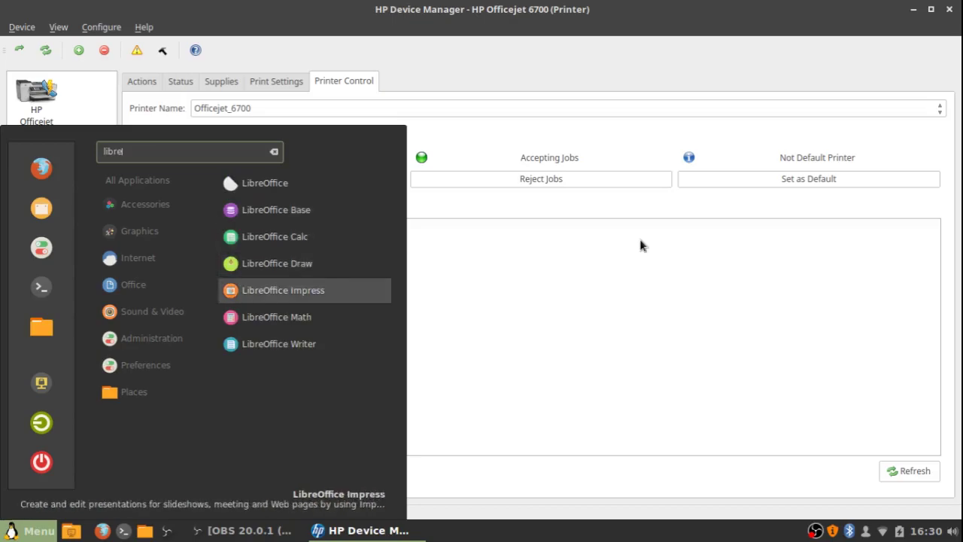
pyautogui.press('Return')
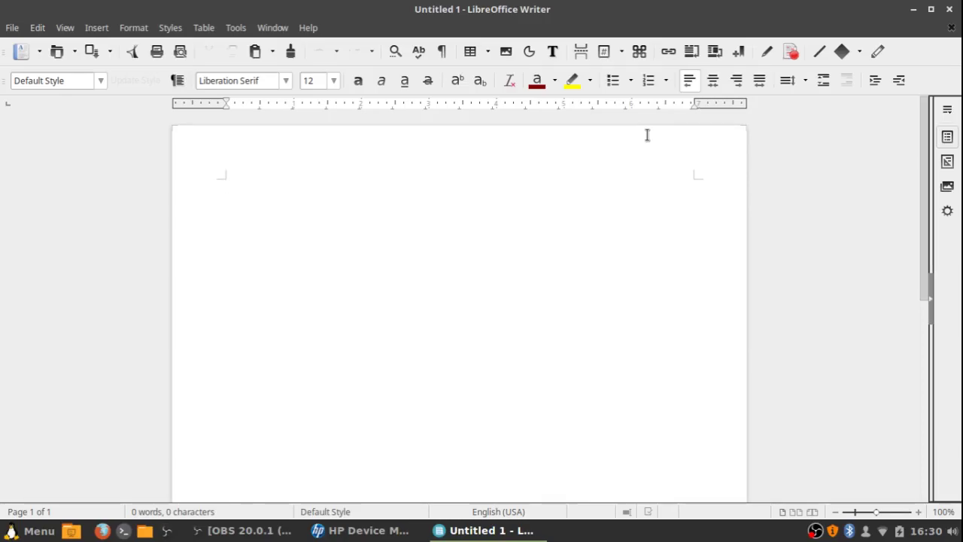
# Type a one-line sample sentence and open File > Print for Officejet_6700.
pyautogui.write('my name is bob')
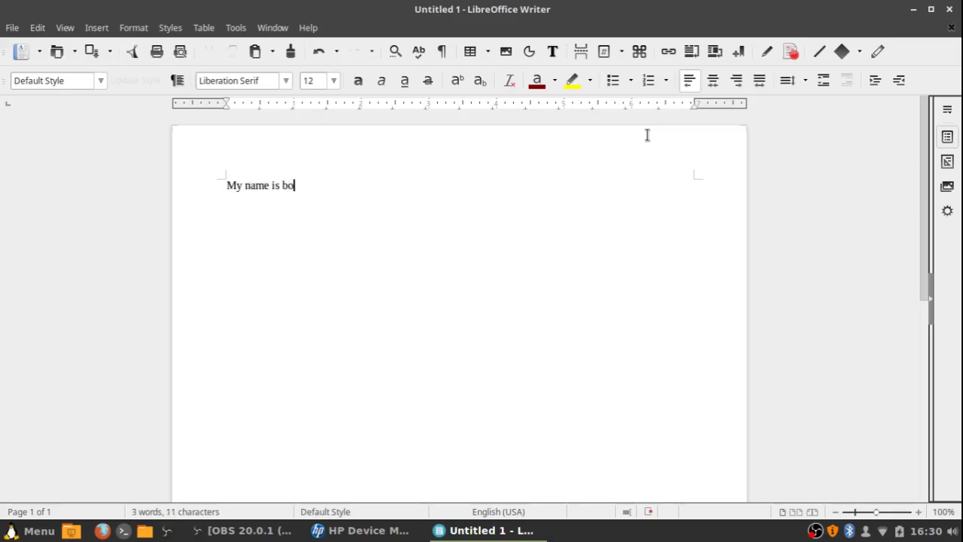
pyautogui.click(13, 27)
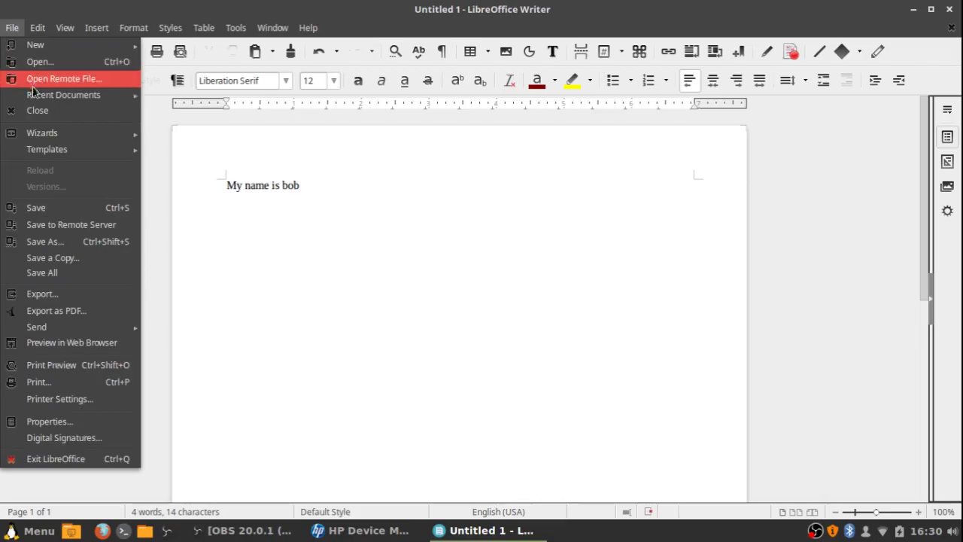
pyautogui.click(80, 380)
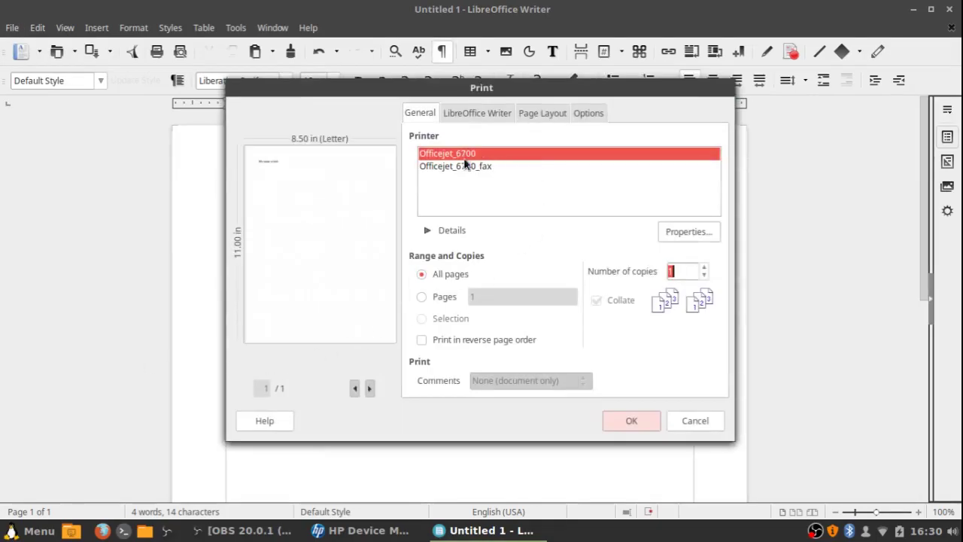
# Print the document, cancel the Untitled1 job in HP Device Manager, then stop and restart the printer.
pyautogui.click(630, 421)
pyautogui.hotkey('alt', 'Tab')
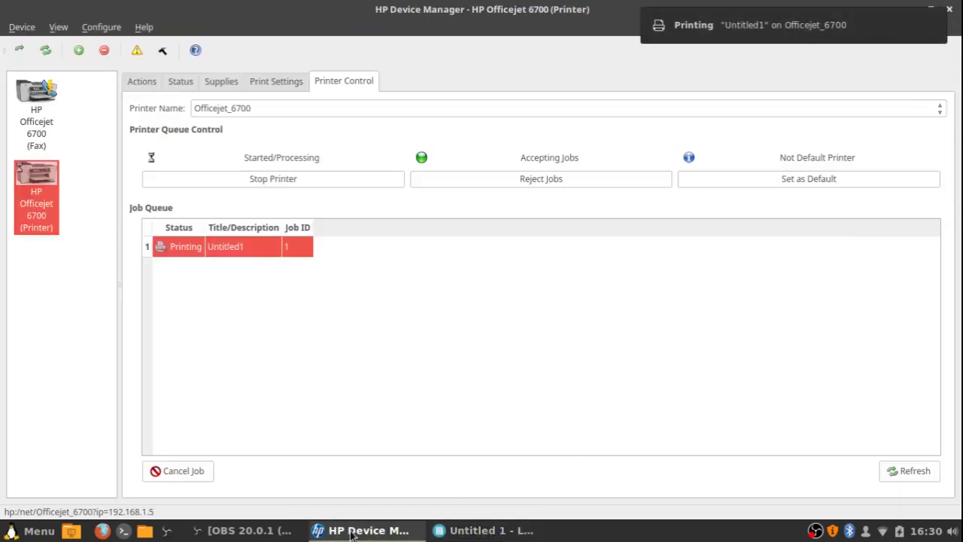
pyautogui.click(186, 473)
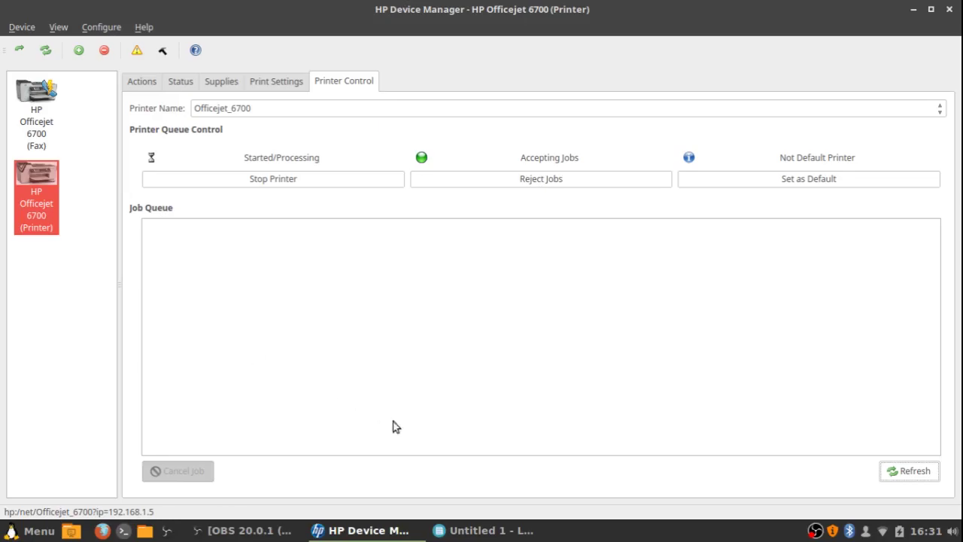
pyautogui.click(270, 181)
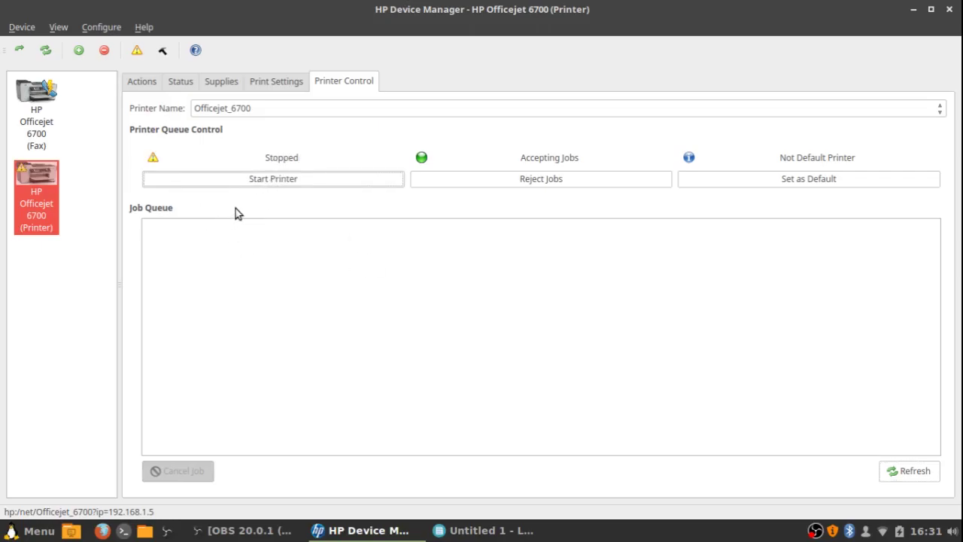
pyautogui.click(286, 182)
# Add a second name to the Writer sentence and print it again to Officejet_6700.
pyautogui.click(486, 531)
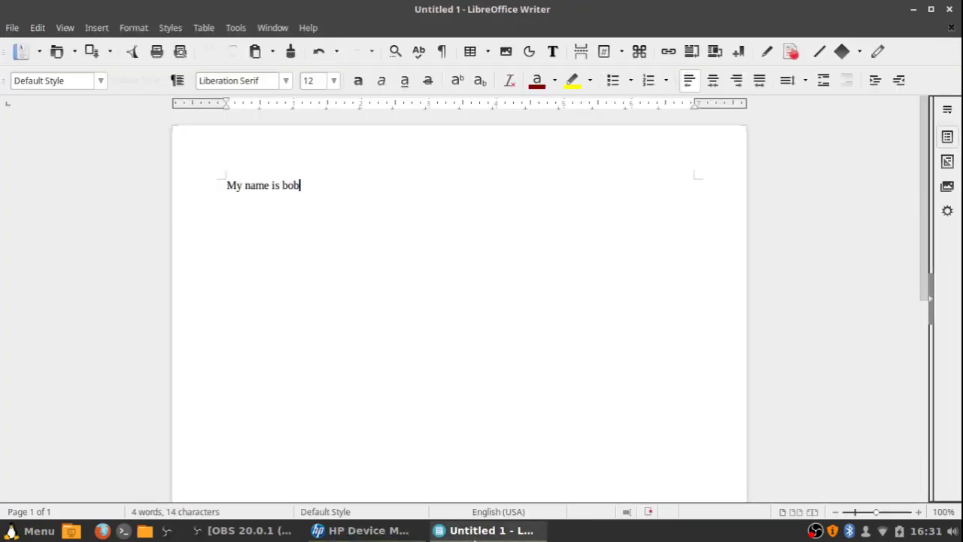
pyautogui.write('and /')
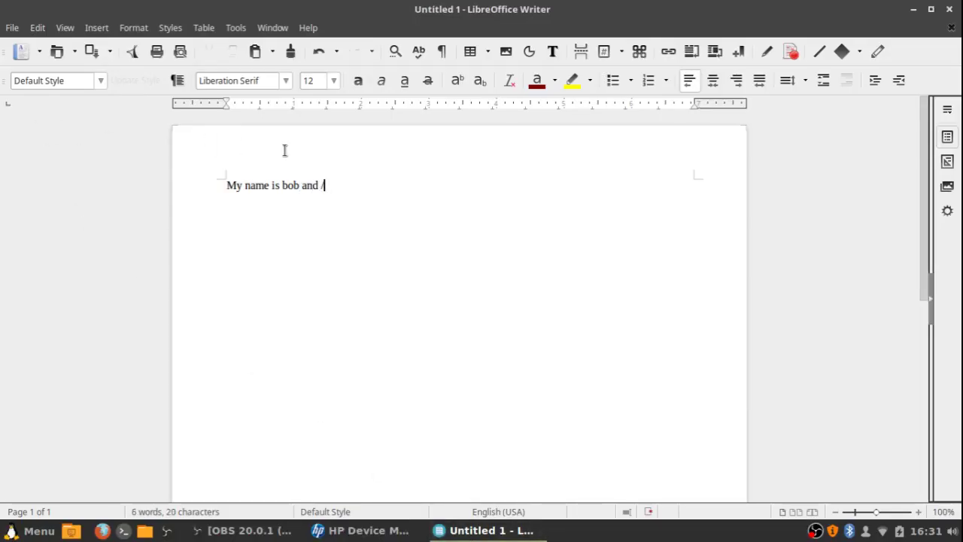
pyautogui.write(' sam')
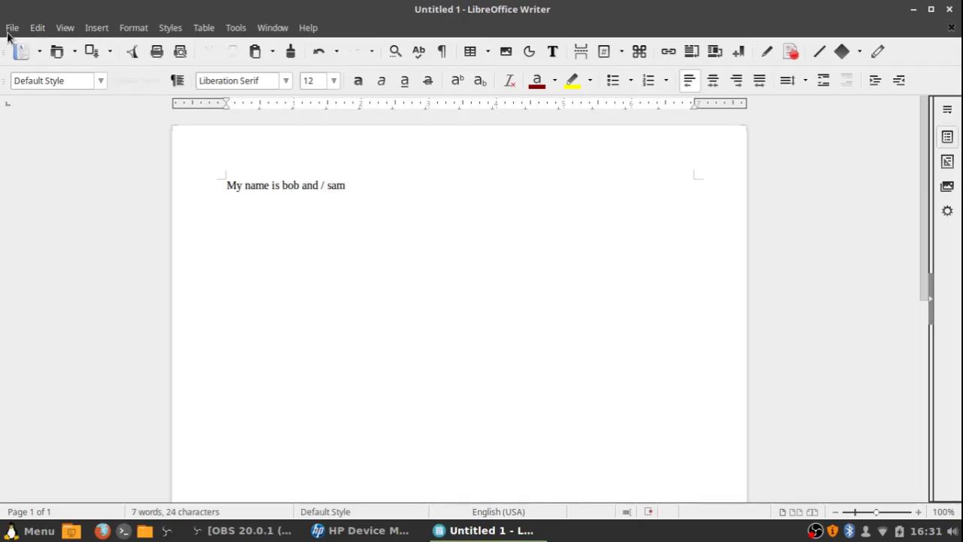
pyautogui.click(12, 28)
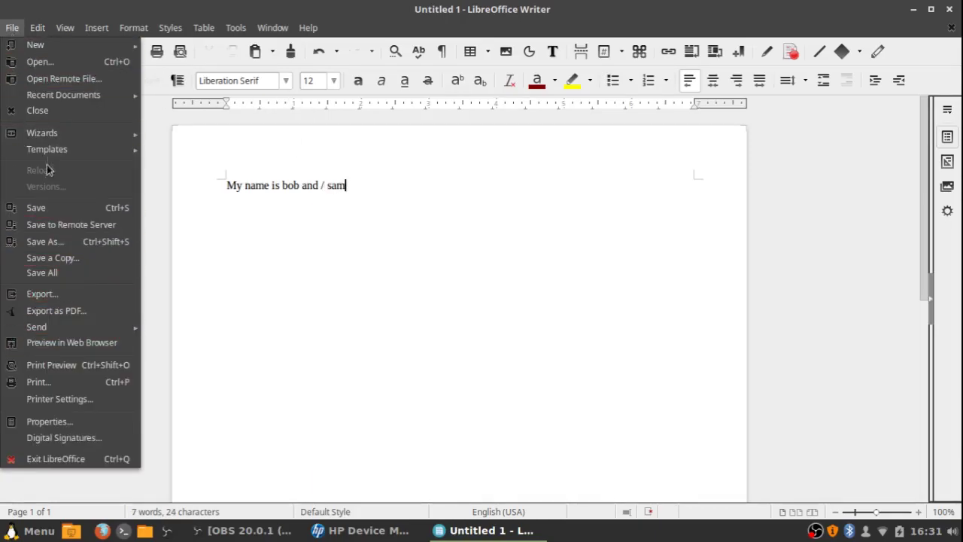
pyautogui.click(54, 382)
pyautogui.click(631, 420)
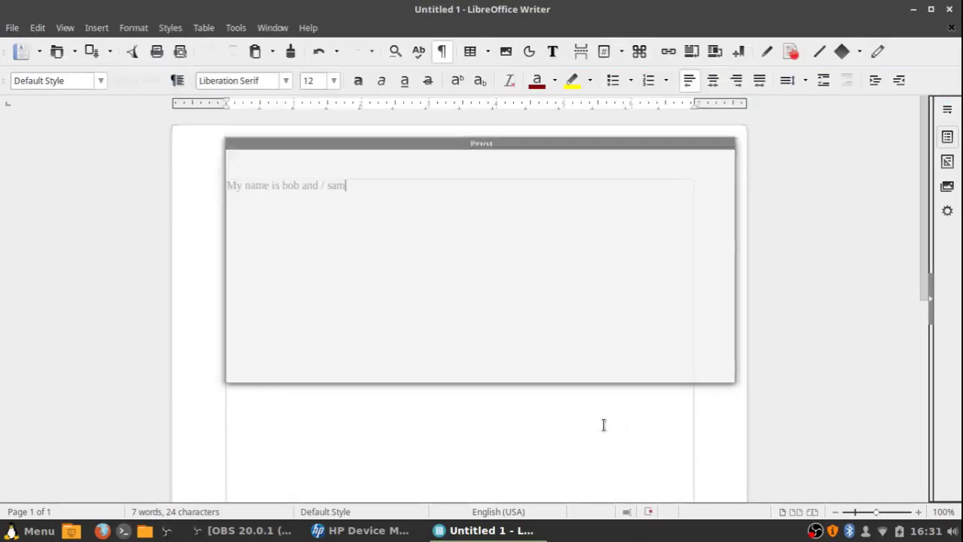
pyautogui.click(365, 529)
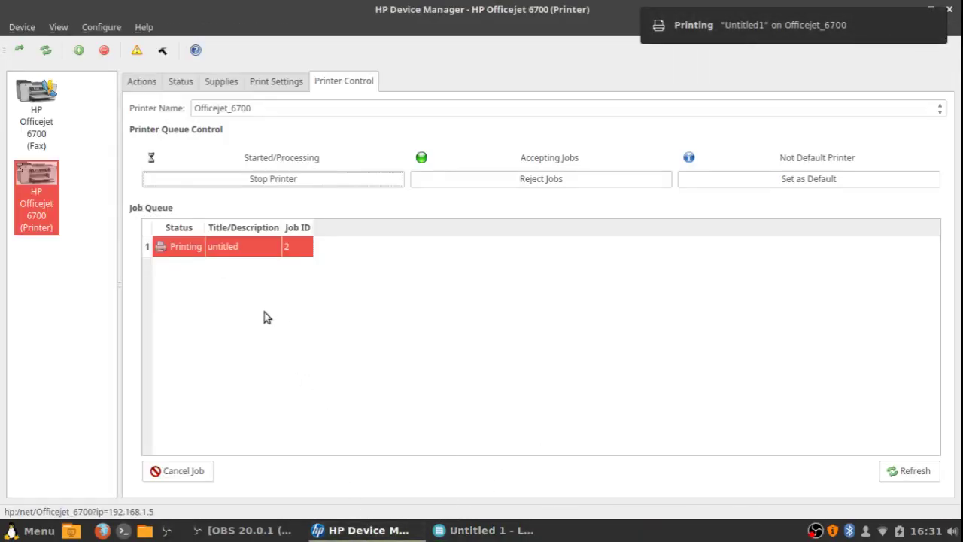
# Cancel the pending untitled job, stop and restart the Officejet 6700, and briefly toggle the Writer window.
pyautogui.click(166, 473)
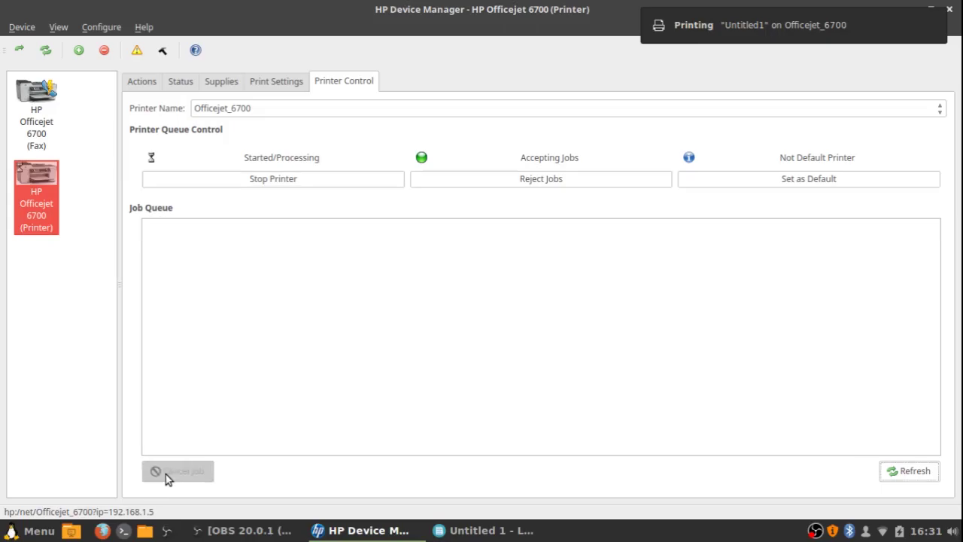
pyautogui.click(298, 177)
pyautogui.click(296, 178)
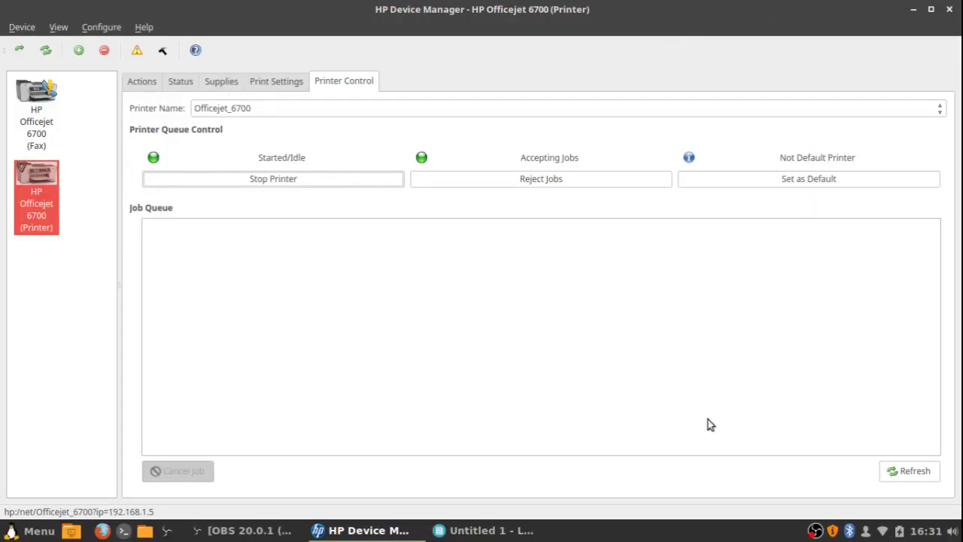
pyautogui.click(455, 530)
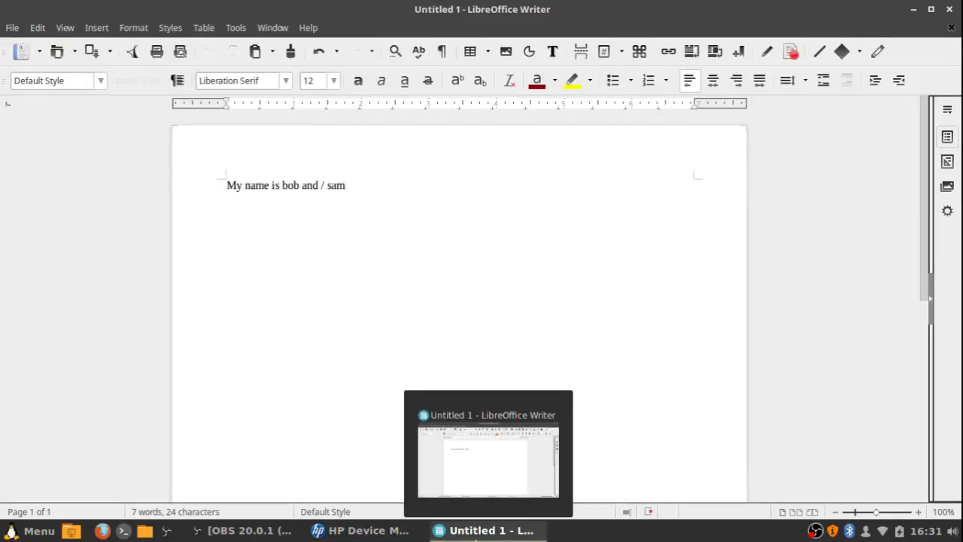
pyautogui.click(459, 530)
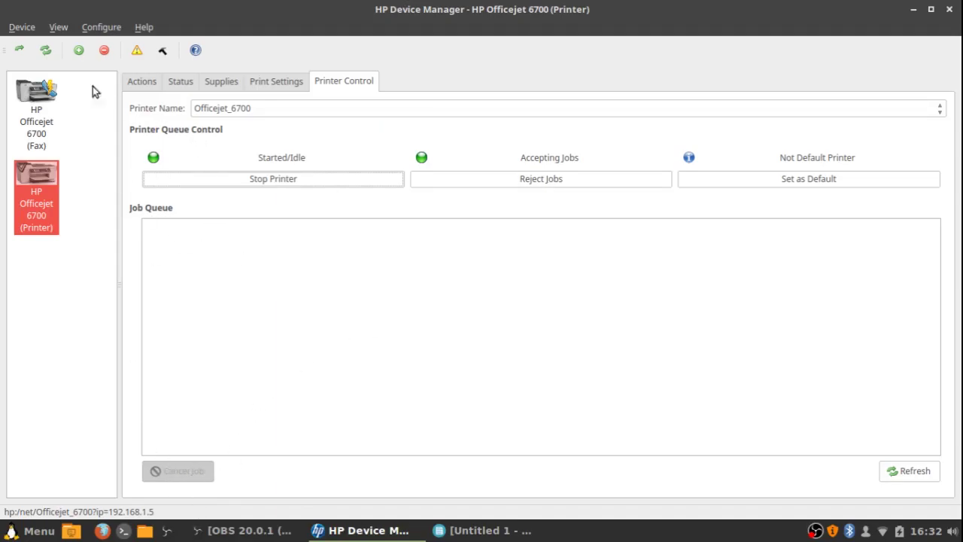
# Browse HP Device Manager's Device and View menus.
pyautogui.click(25, 30)
pyautogui.click(28, 30)
pyautogui.click(28, 30)
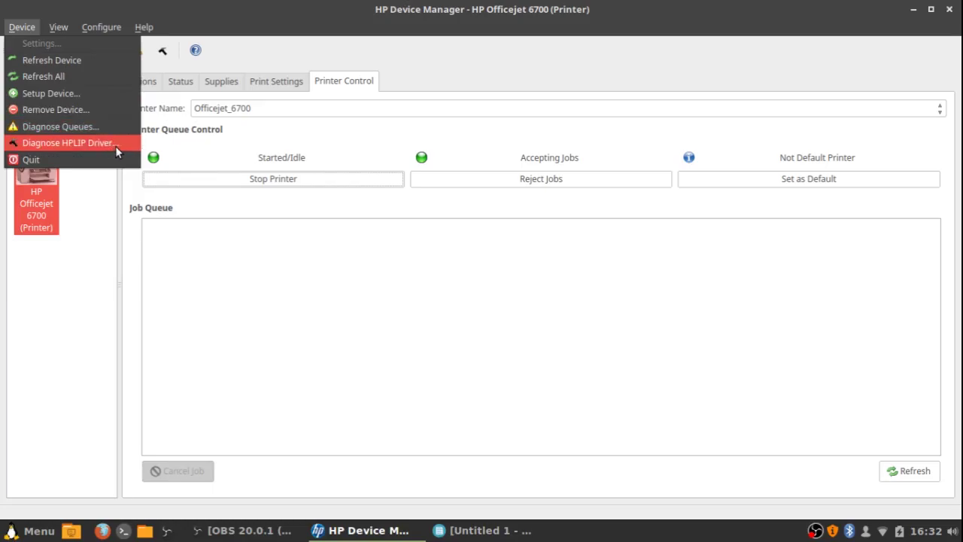
pyautogui.click(64, 29)
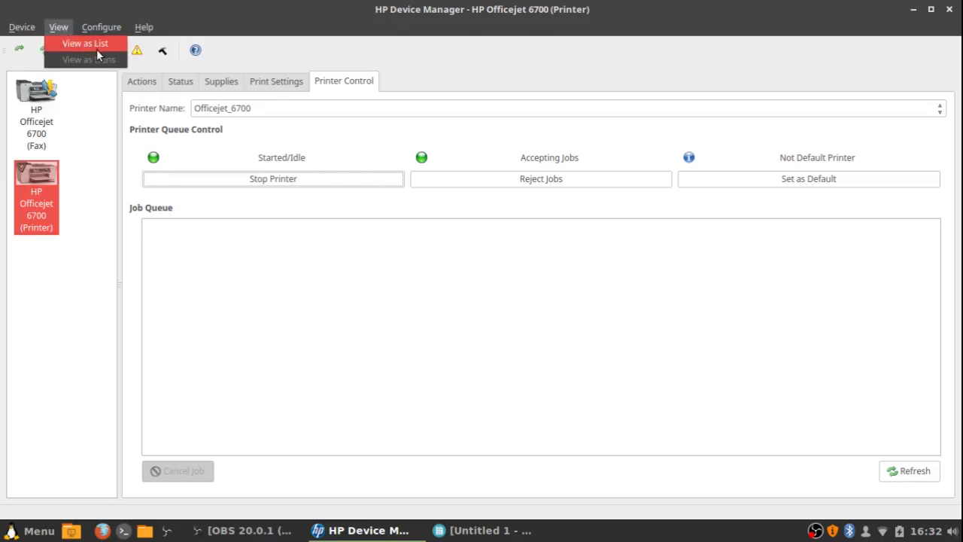
# Review the System Tray Icon preferences under Configure > Preferences, confirm with OK, and close HP Device Manager.
pyautogui.moveTo(102, 27)
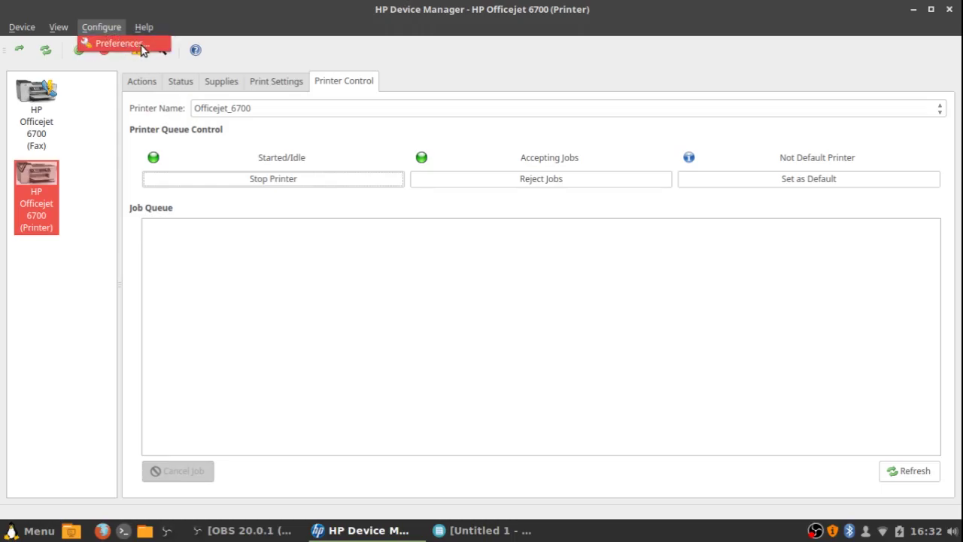
pyautogui.moveTo(143, 29)
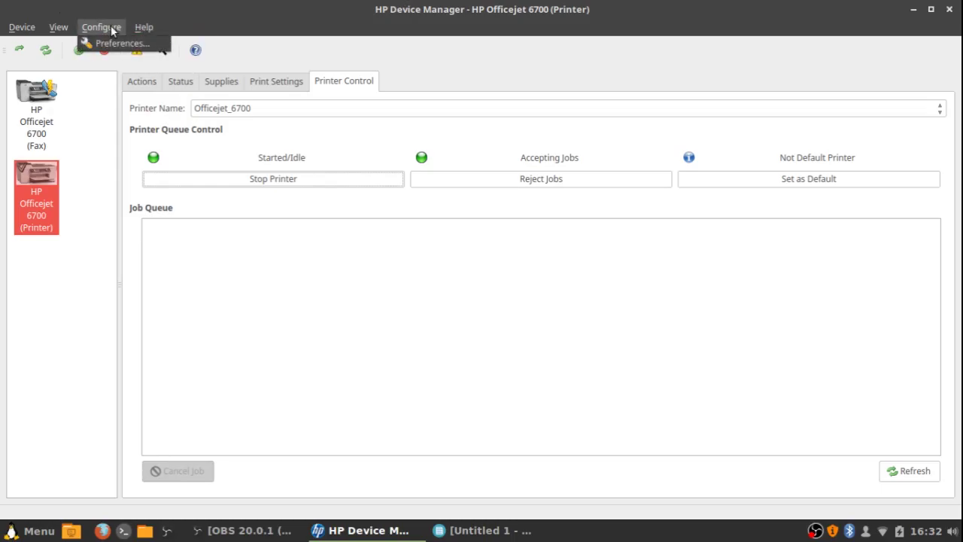
pyautogui.click(116, 43)
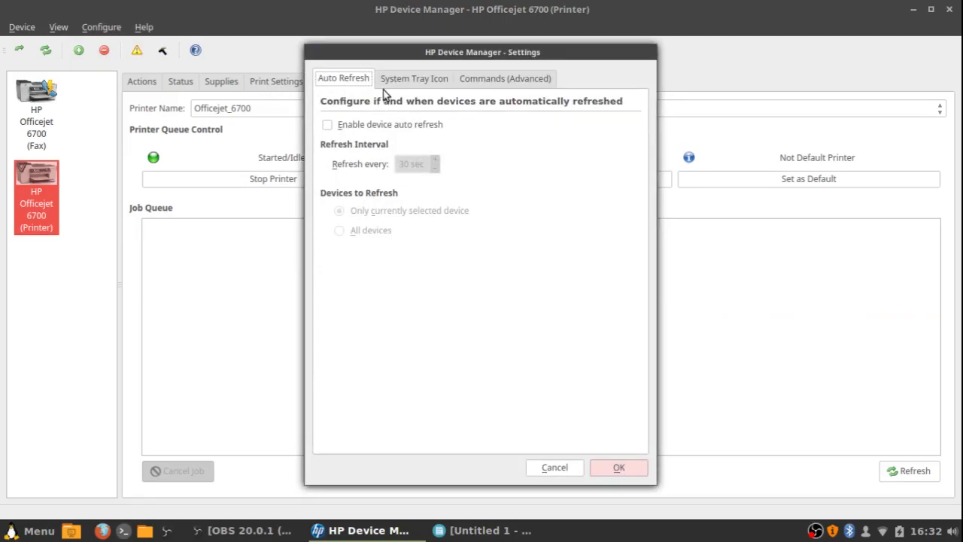
pyautogui.click(400, 79)
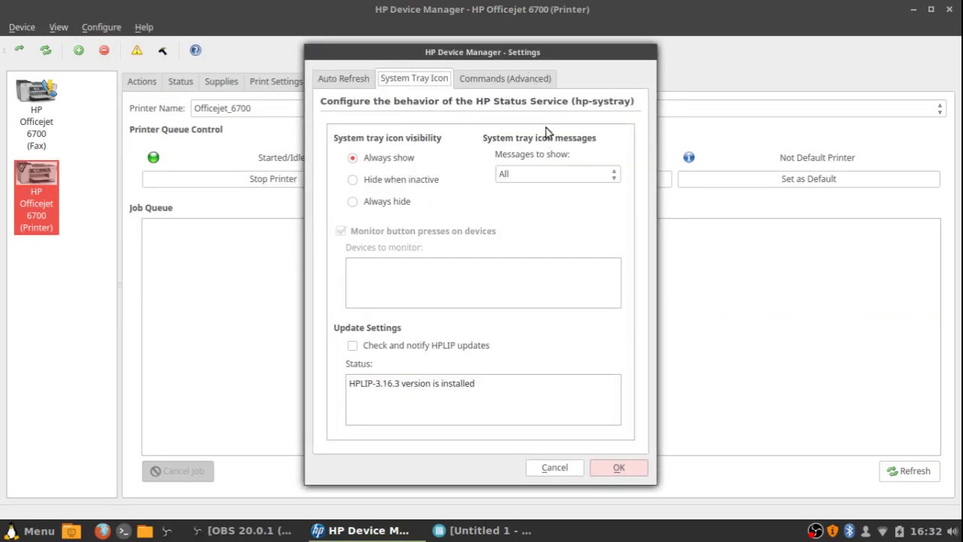
pyautogui.click(609, 468)
pyautogui.click(949, 9)
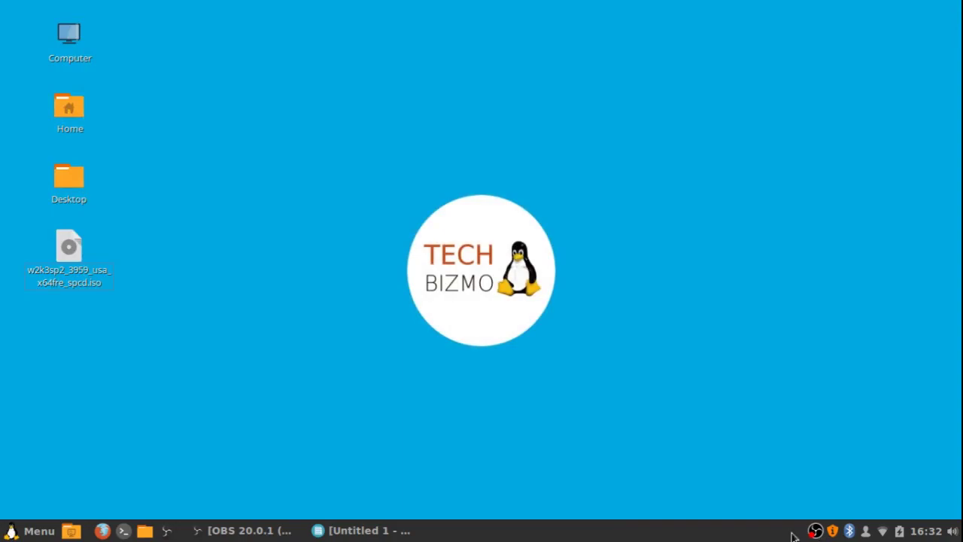
# Relaunch HPLIP Toolbox from the Mint menu search 'hpl' and maximize the window.
pyautogui.click(30, 531)
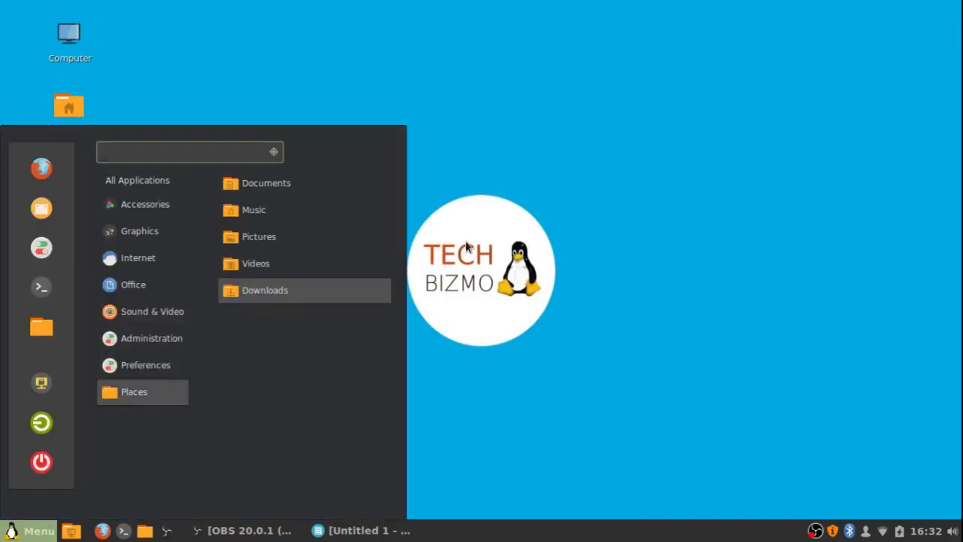
pyautogui.write('hpl')
pyautogui.press('Down')
pyautogui.press('Down')
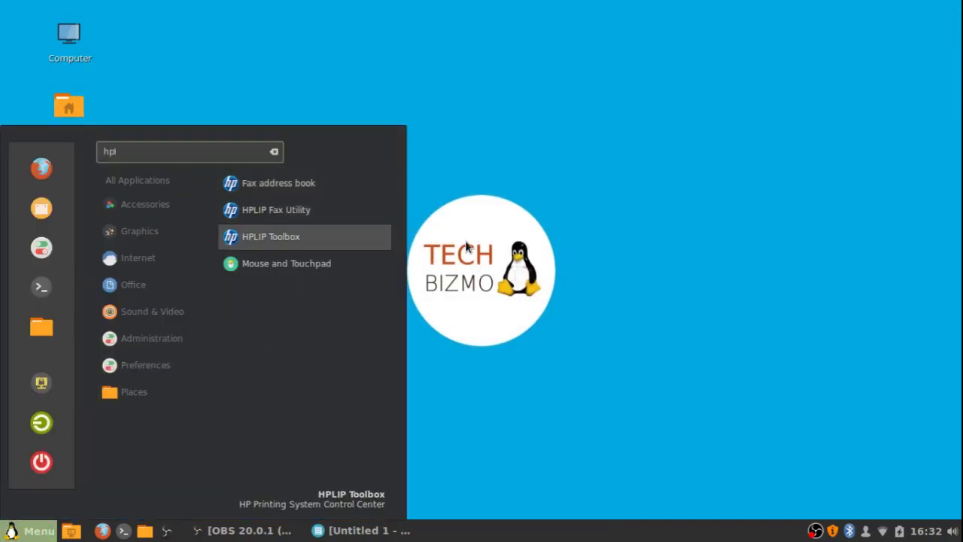
pyautogui.press('Return')
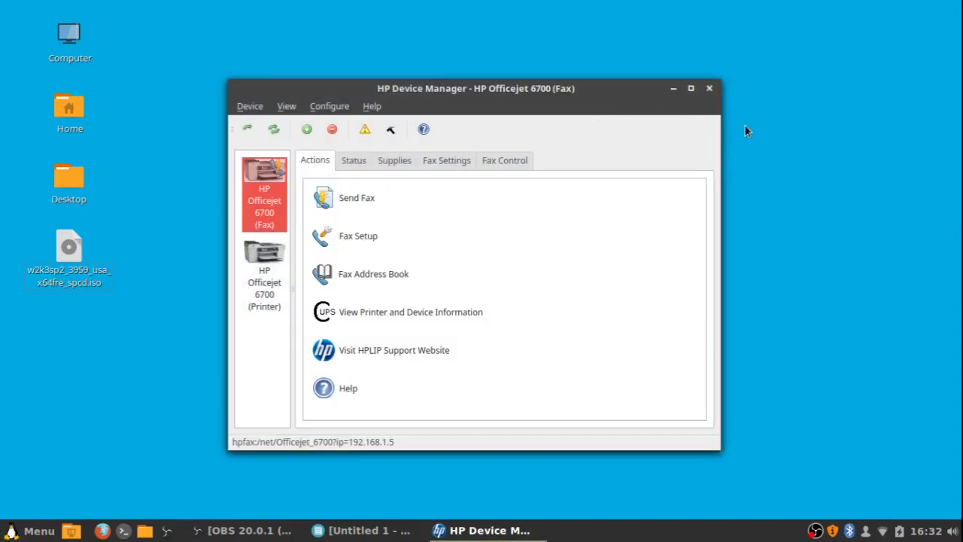
pyautogui.click(691, 88)
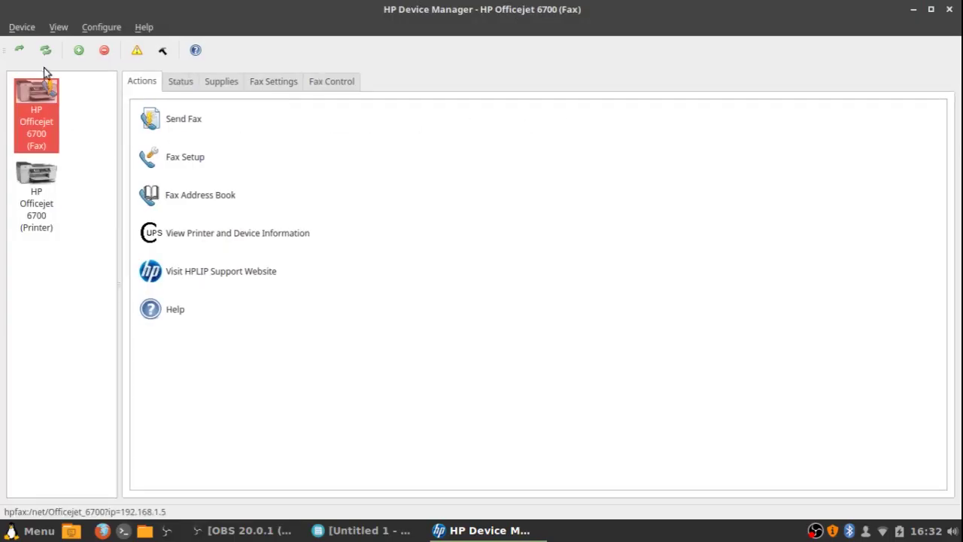
# Open the Preferences on the System Tray Icon tab, briefly checking the taskbar panel menu.
pyautogui.click(29, 29)
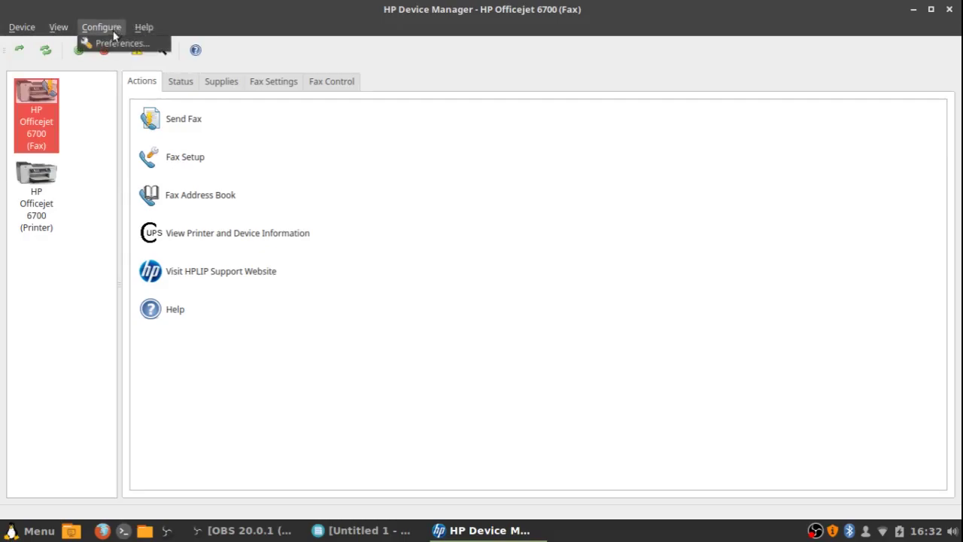
pyautogui.click(113, 42)
pyautogui.click(383, 82)
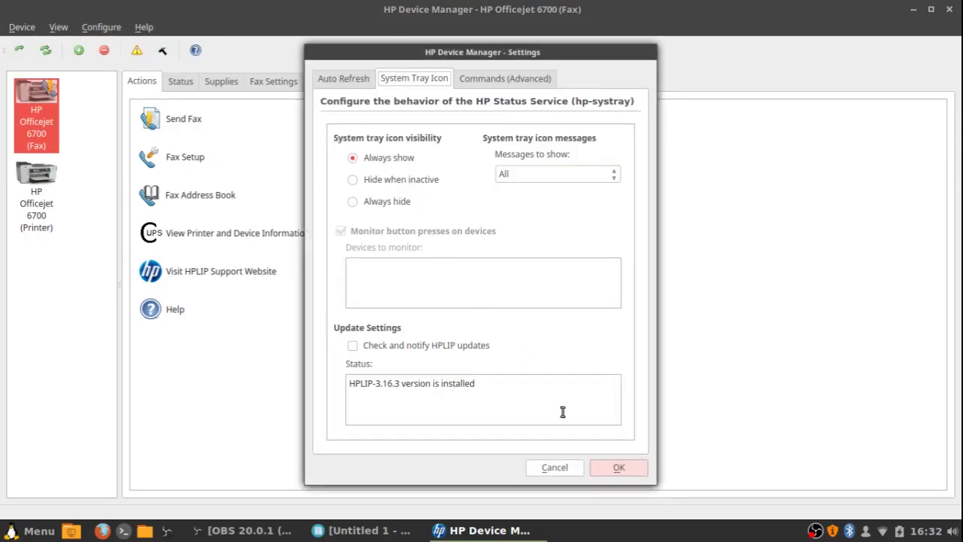
pyautogui.rightClick(783, 536)
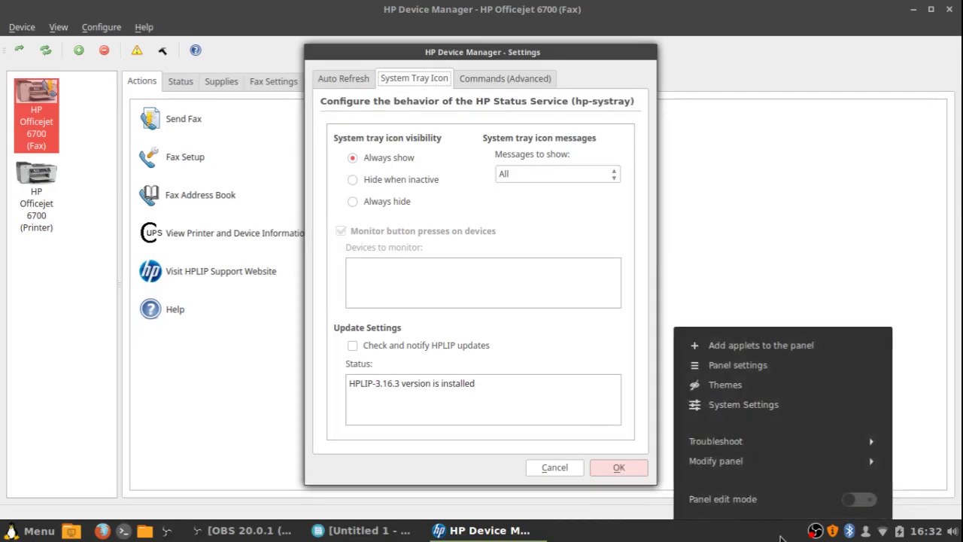
pyautogui.click(790, 538)
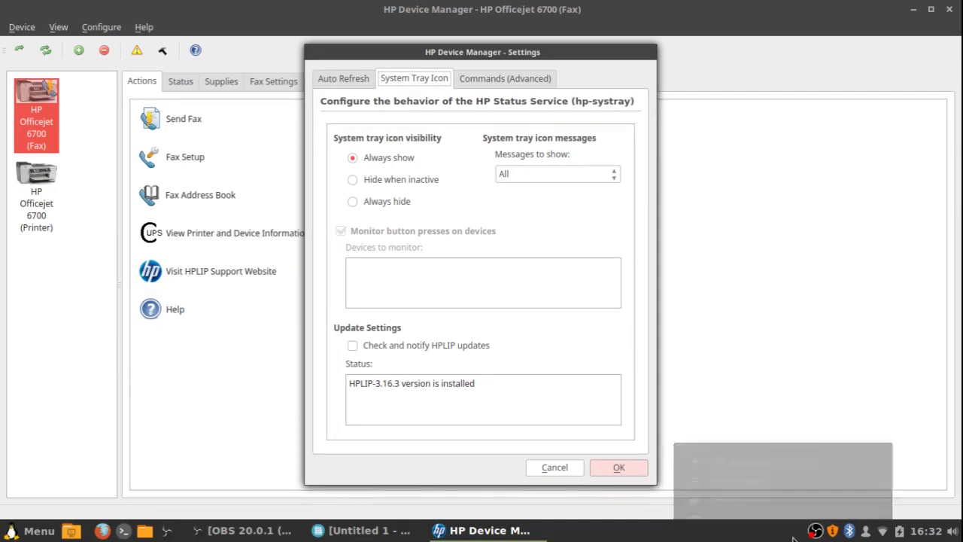
pyautogui.rightClick(703, 537)
pyautogui.click(772, 220)
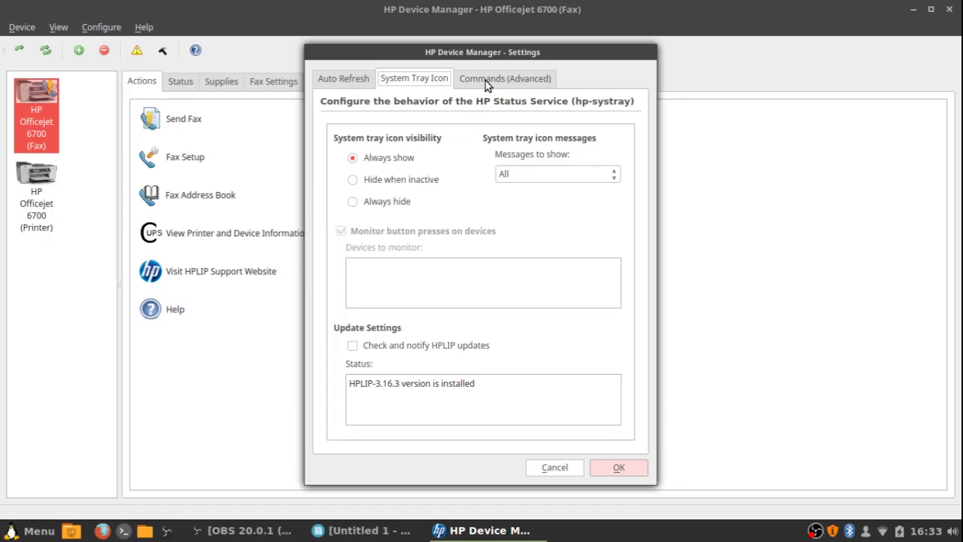
# Review the Auto Refresh, System Tray Icon and Advanced tabs, keep tray messages at All, and confirm.
pyautogui.click(353, 77)
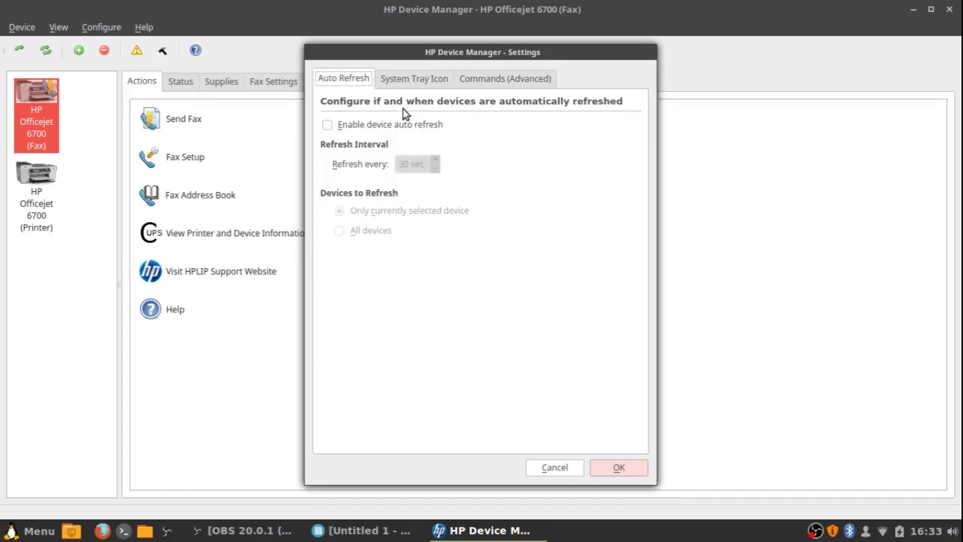
pyautogui.click(450, 76)
pyautogui.click(519, 79)
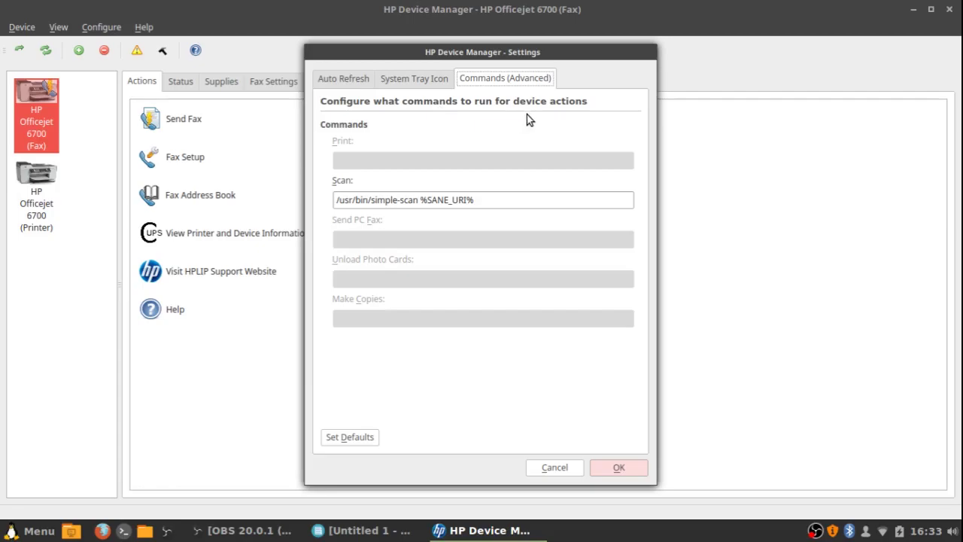
pyautogui.click(412, 80)
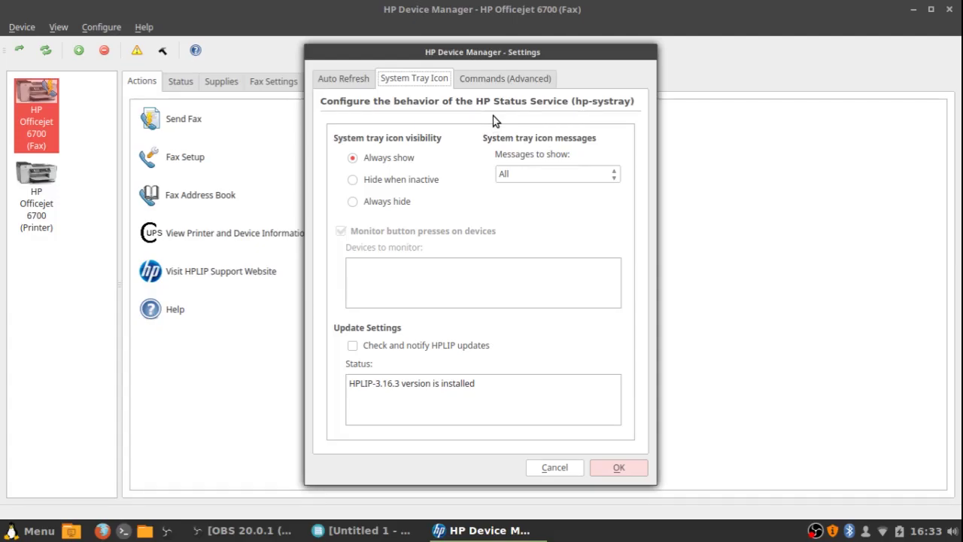
pyautogui.click(565, 174)
pyautogui.click(563, 175)
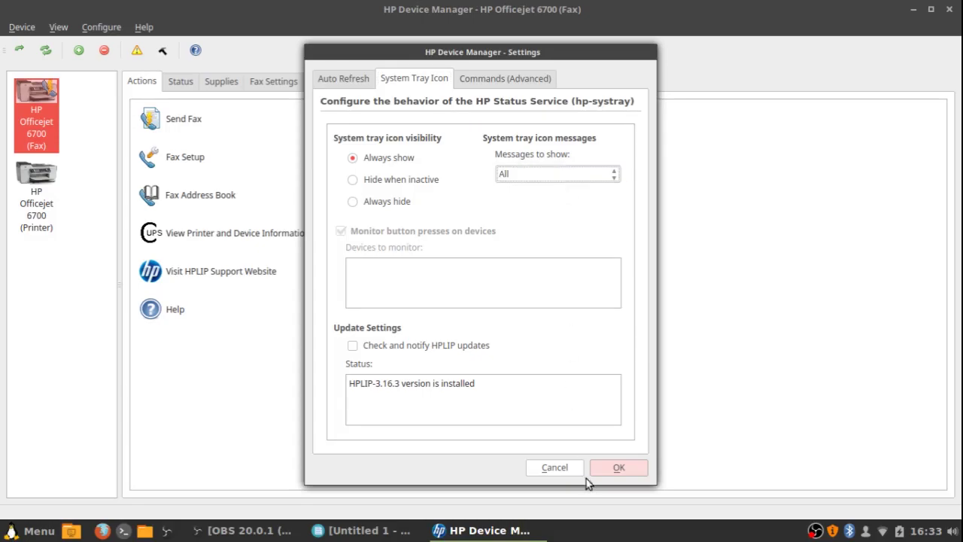
pyautogui.click(613, 474)
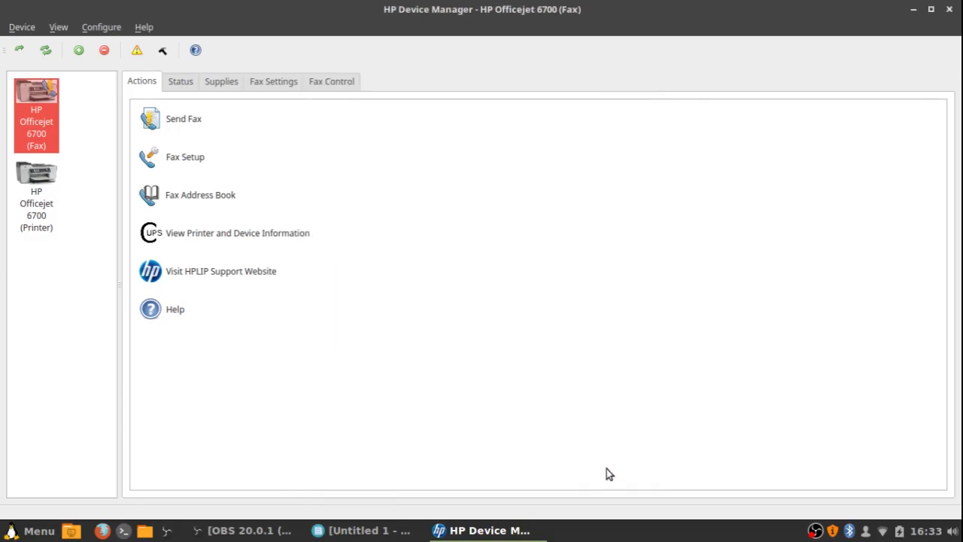
# Minimize HP Device Manager, open 'Add applets to the panel', and scroll through the Installed applets.
pyautogui.click(912, 9)
pyautogui.rightClick(786, 529)
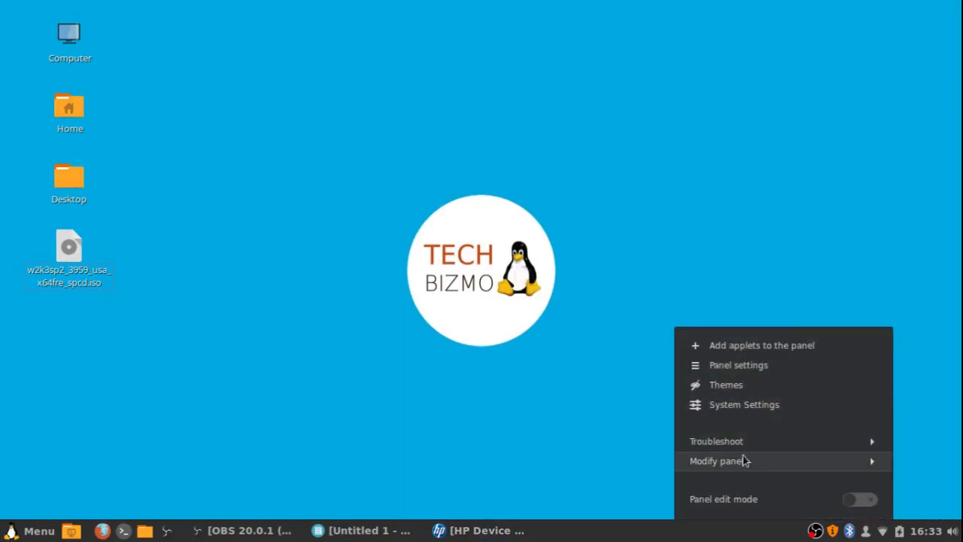
pyautogui.click(746, 345)
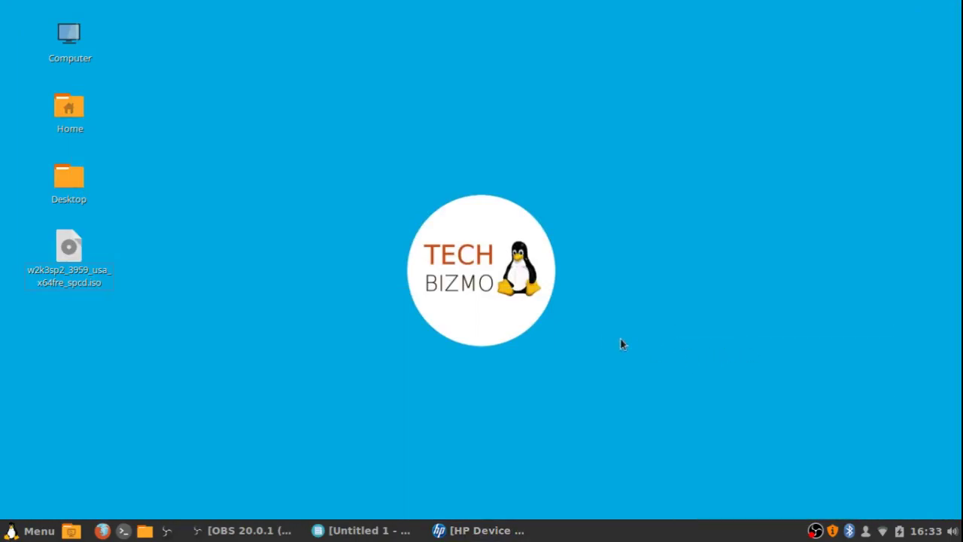
pyautogui.scroll(-5, 256, 163)
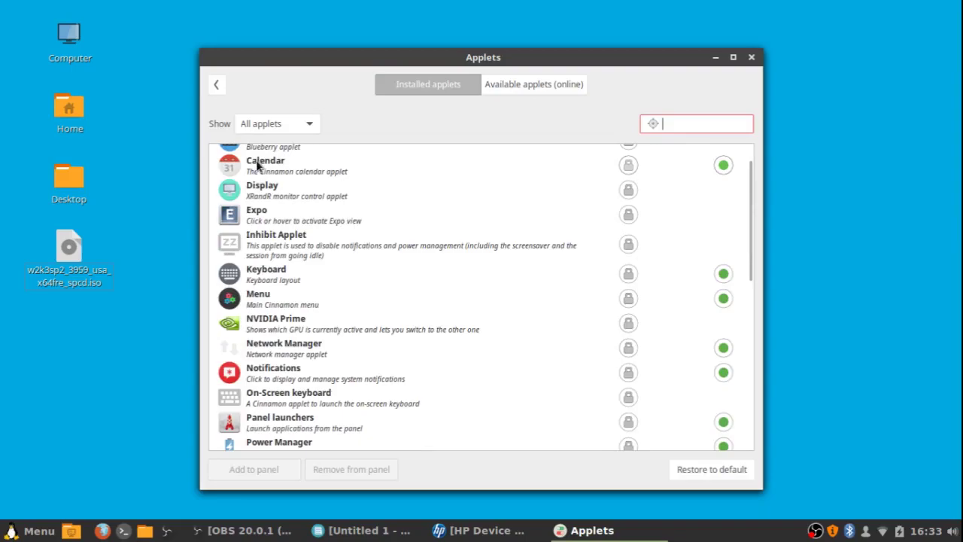
pyautogui.scroll(-7, 260, 165)
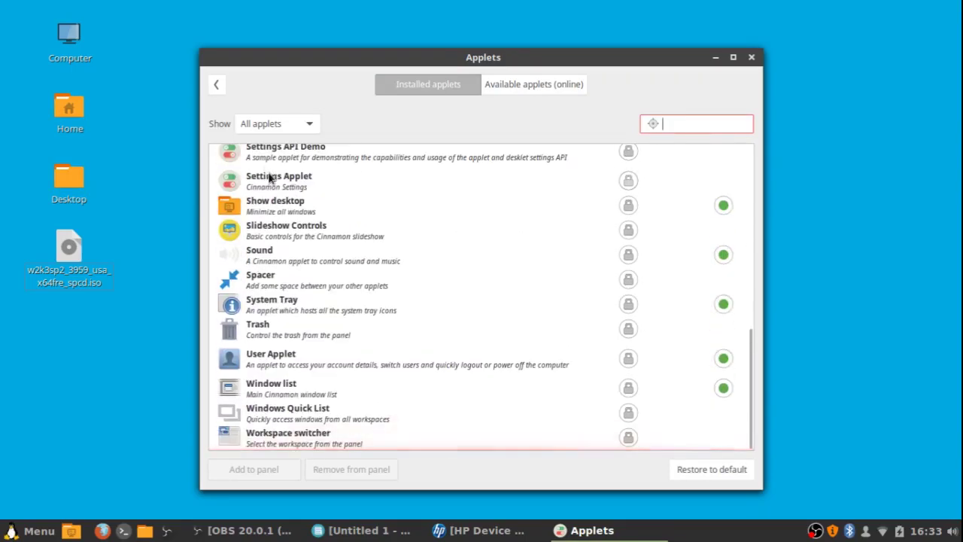
pyautogui.scroll(15, 333, 252)
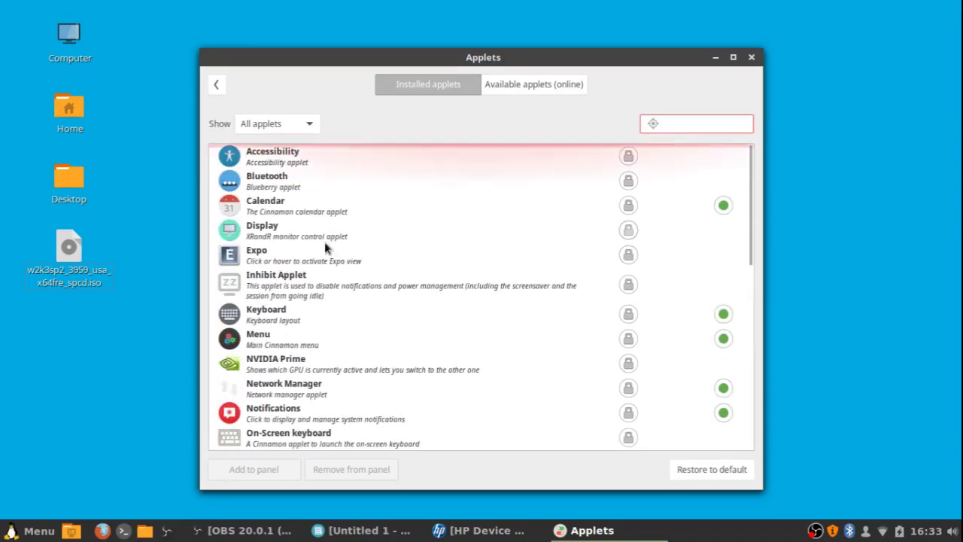
pyautogui.scroll(-3, 322, 246)
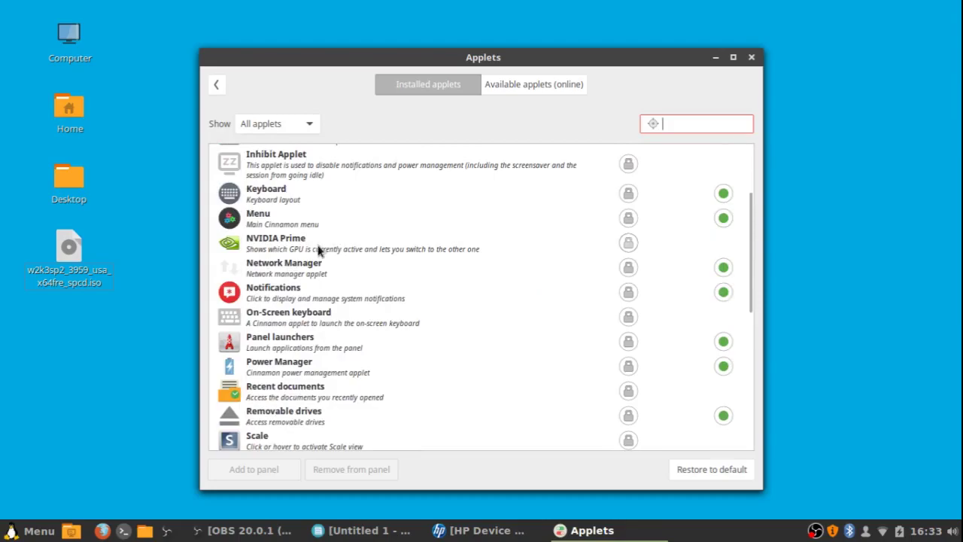
pyautogui.scroll(-8, 318, 251)
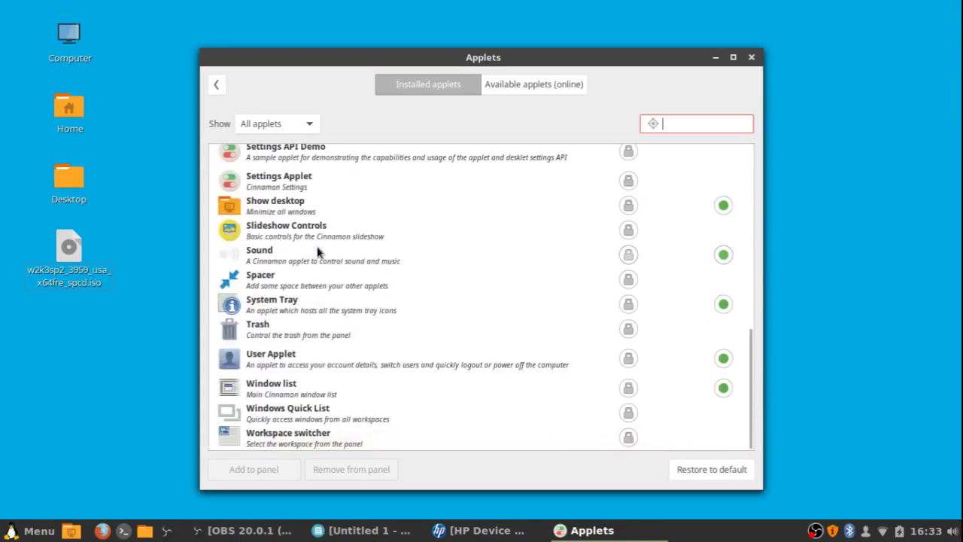
pyautogui.scroll(5, 317, 252)
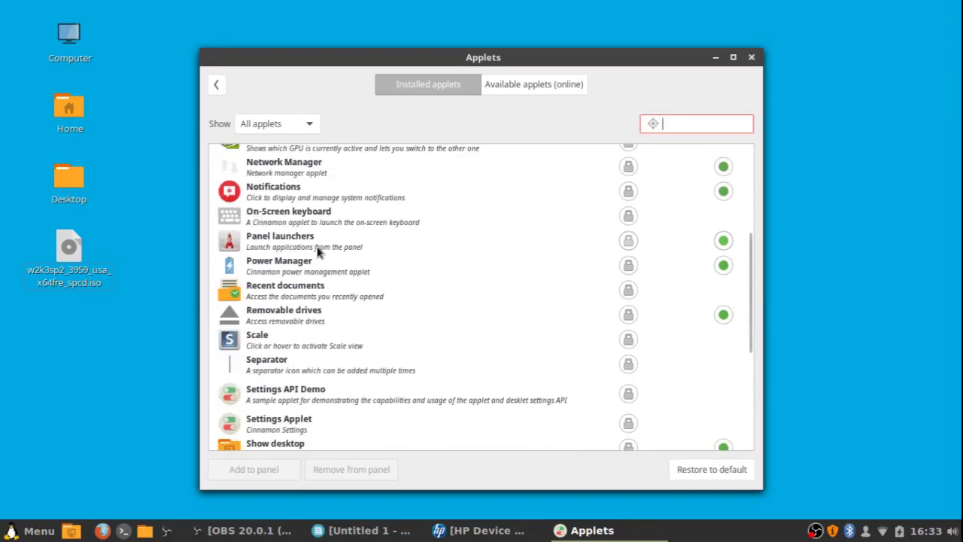
pyautogui.scroll(-5, 316, 253)
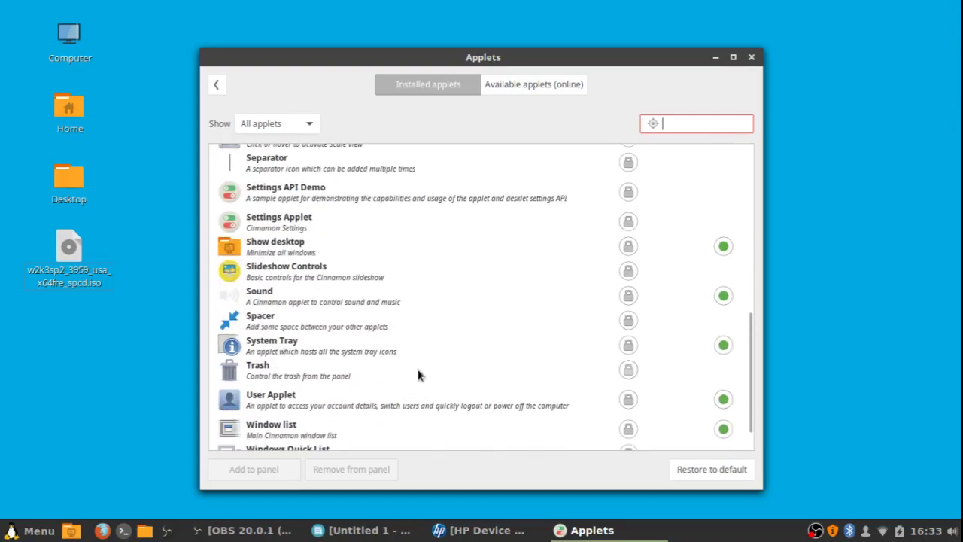
pyautogui.scroll(10, 481, 324)
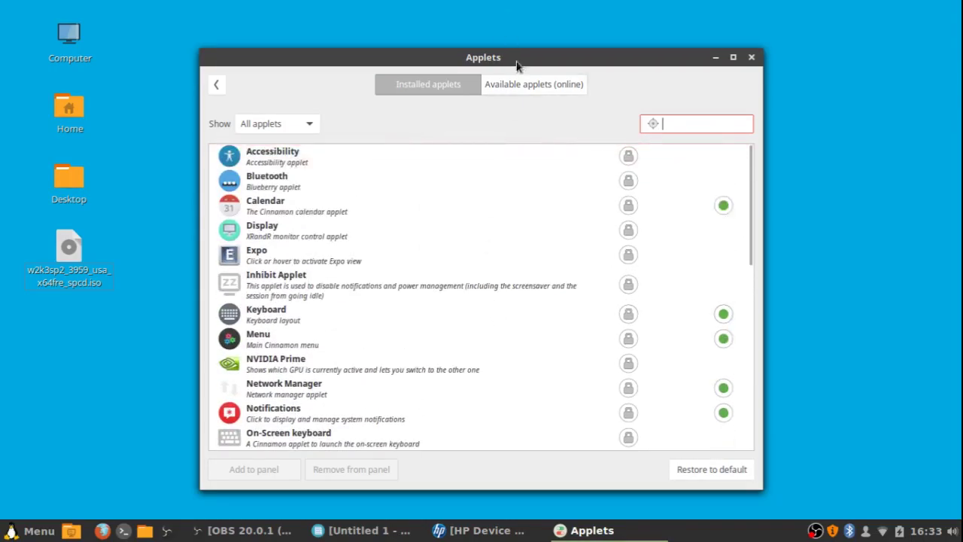
# Search the online applets for 'HPlip-GUI', cancelling the index refresh.
pyautogui.click(520, 84)
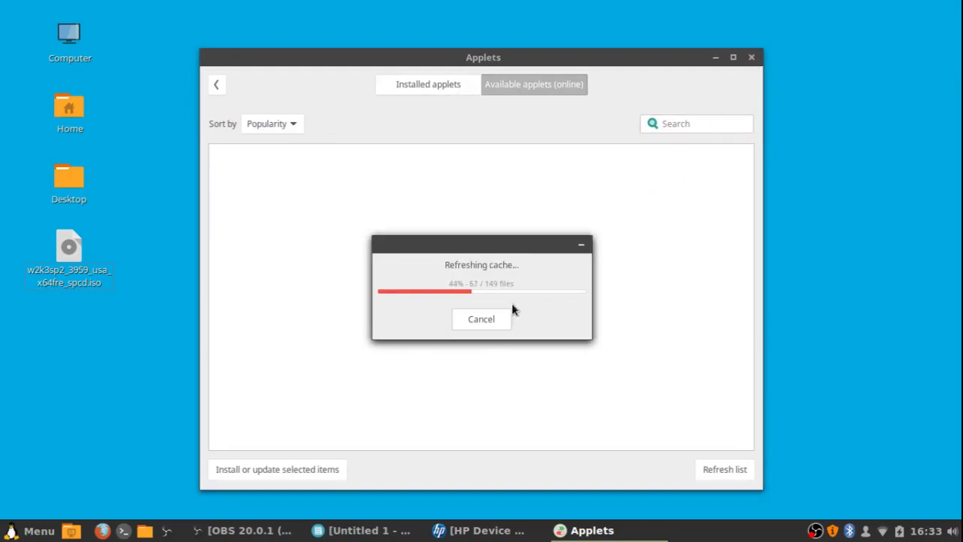
pyautogui.moveTo(492, 242); pyautogui.dragTo(502, 155)
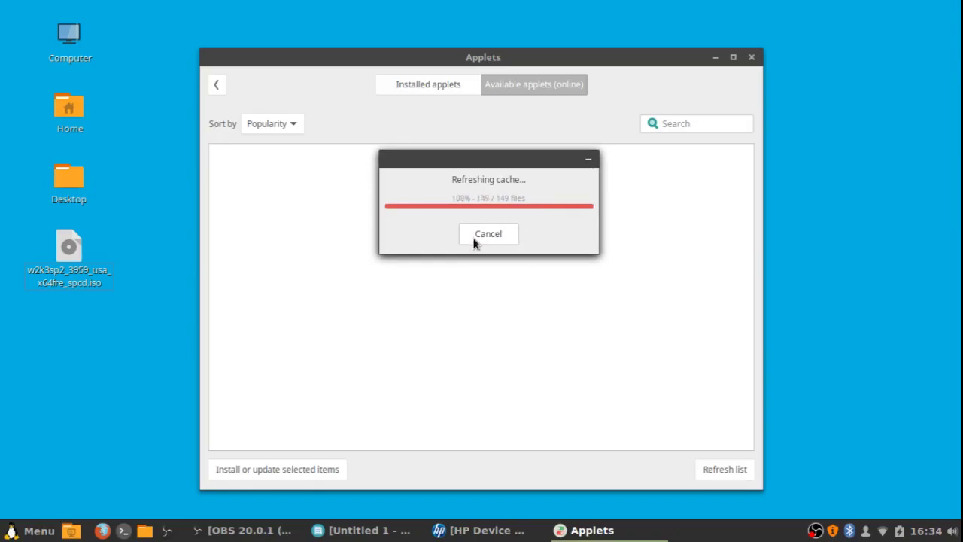
pyautogui.click(695, 123)
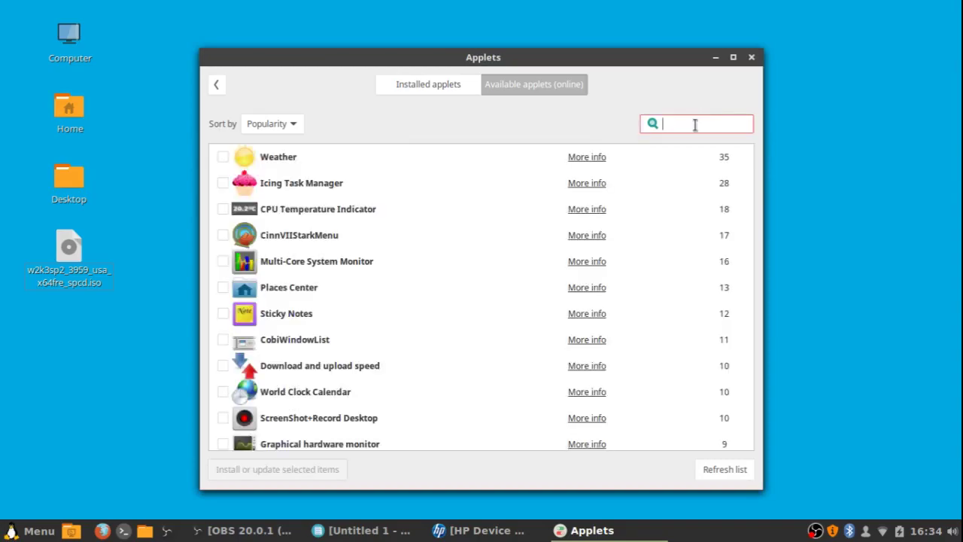
pyautogui.write('HP')
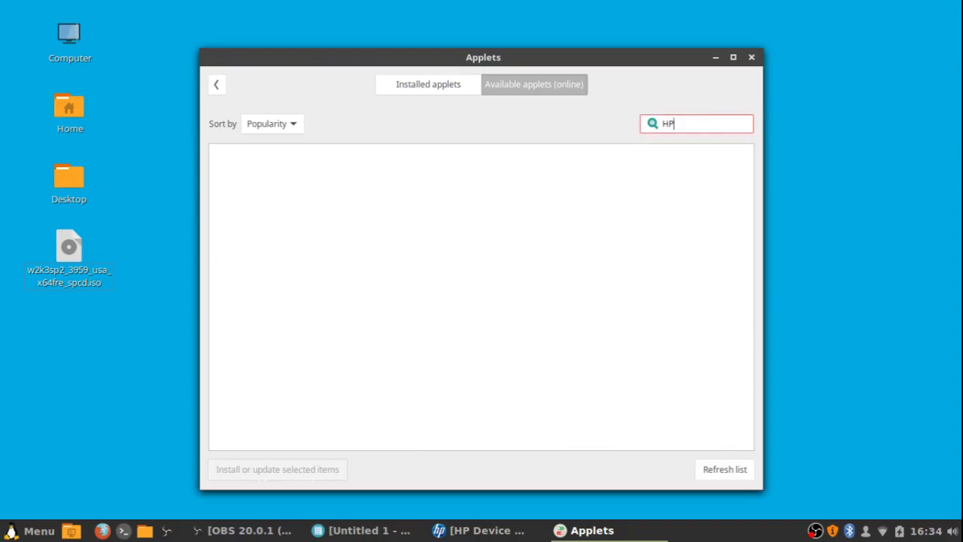
pyautogui.write('lip-GUI')
pyautogui.click(716, 469)
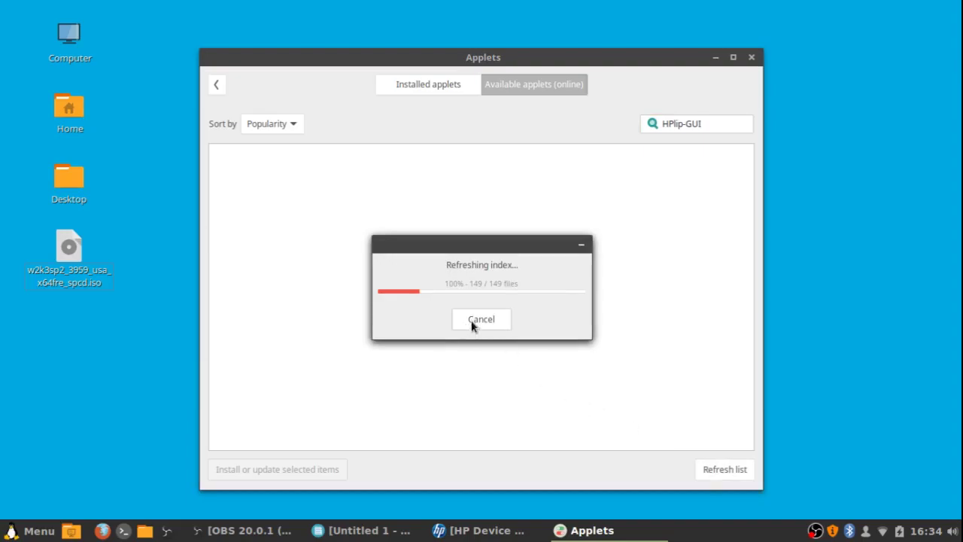
pyautogui.click(472, 320)
# Sort online applets by Name, refresh again, close the Applets window, and restore HP Device Manager.
pyautogui.click(295, 125)
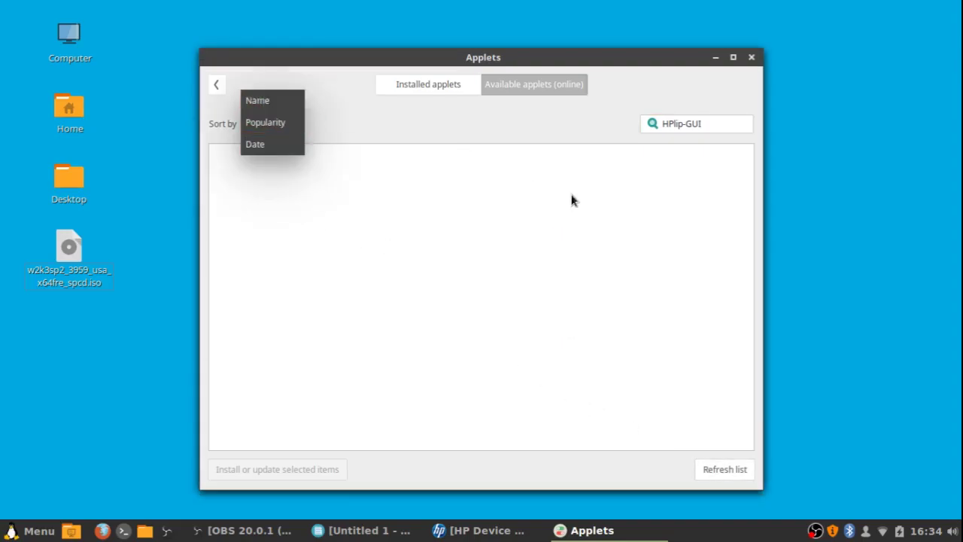
pyautogui.click(574, 198)
pyautogui.click(282, 124)
pyautogui.click(282, 101)
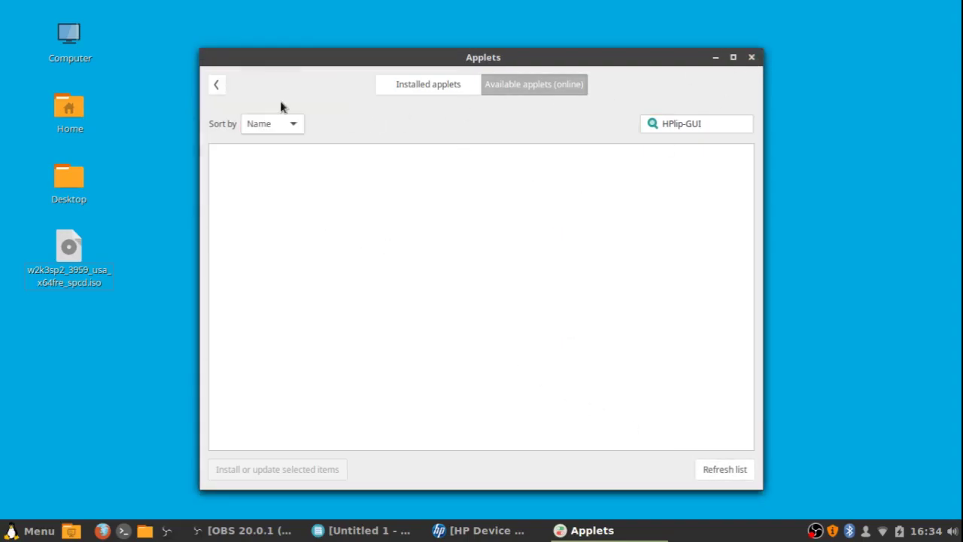
pyautogui.click(721, 472)
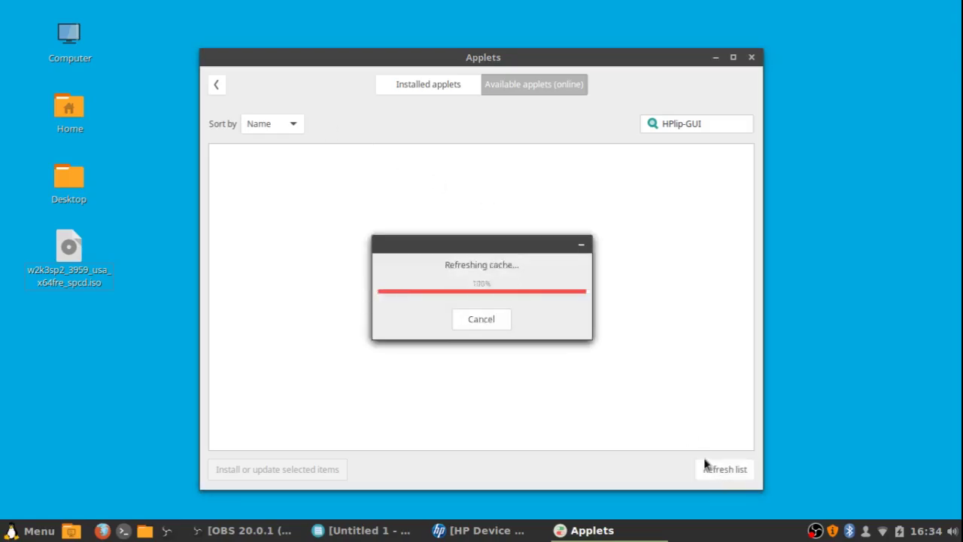
pyautogui.click(751, 58)
pyautogui.click(493, 533)
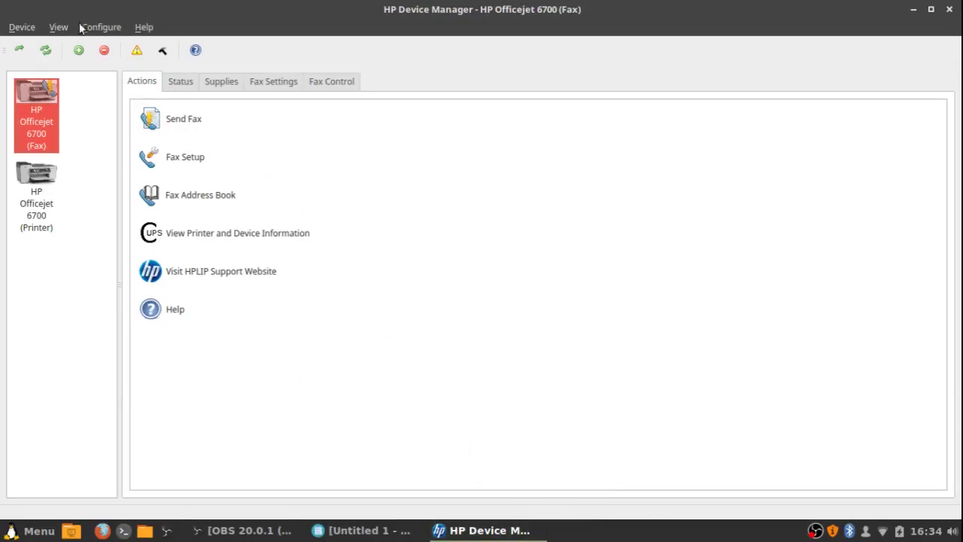
pyautogui.click(105, 26)
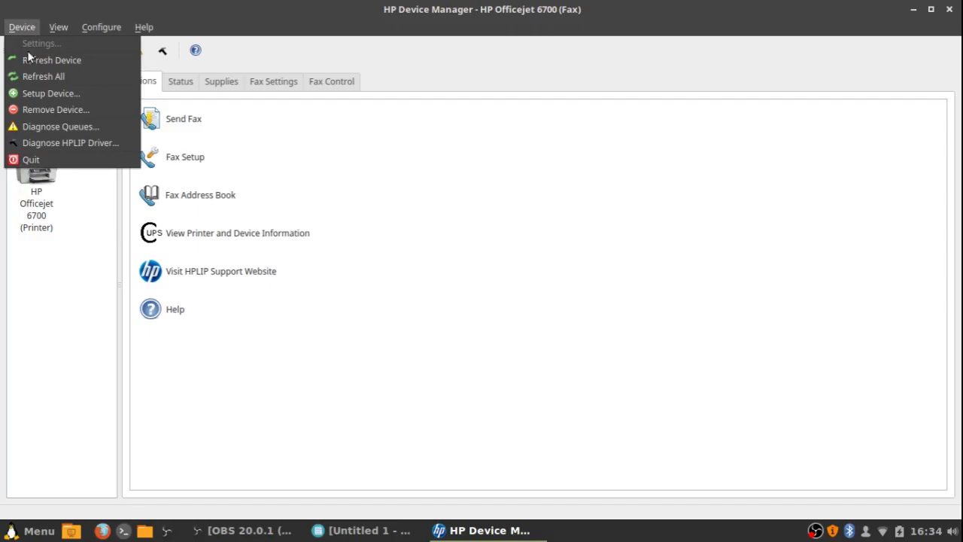
pyautogui.click(40, 314)
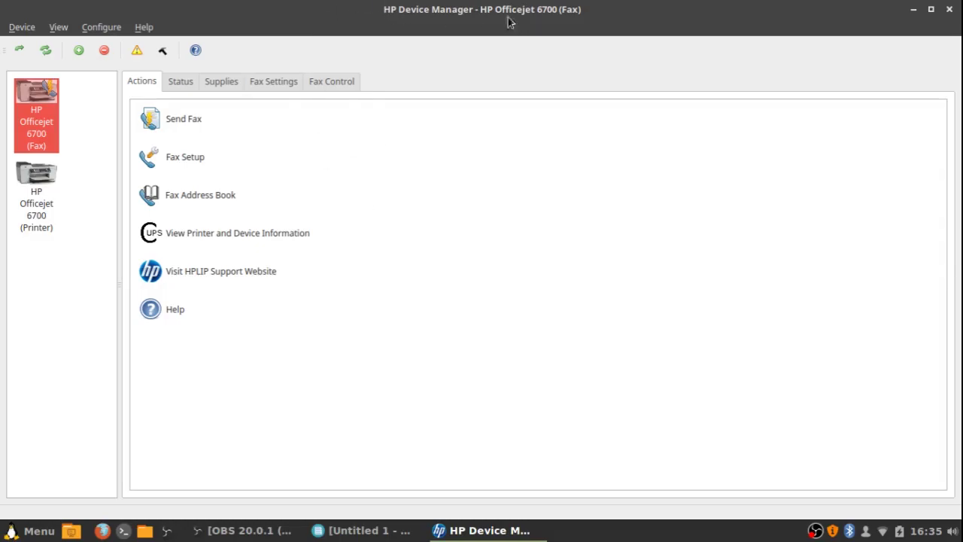
pyautogui.moveTo(509, 21); pyautogui.dragTo(532, 9)
pyautogui.click(94, 27)
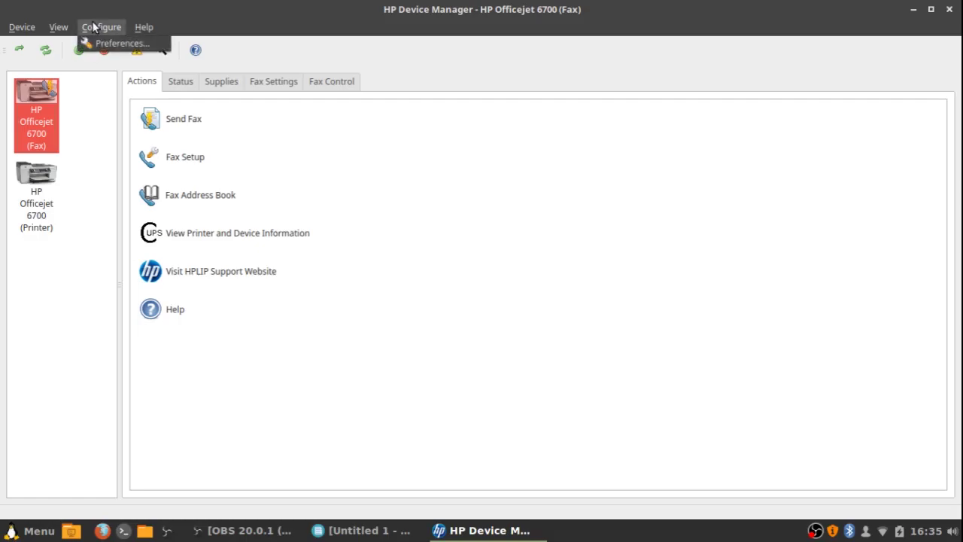
pyautogui.click(94, 28)
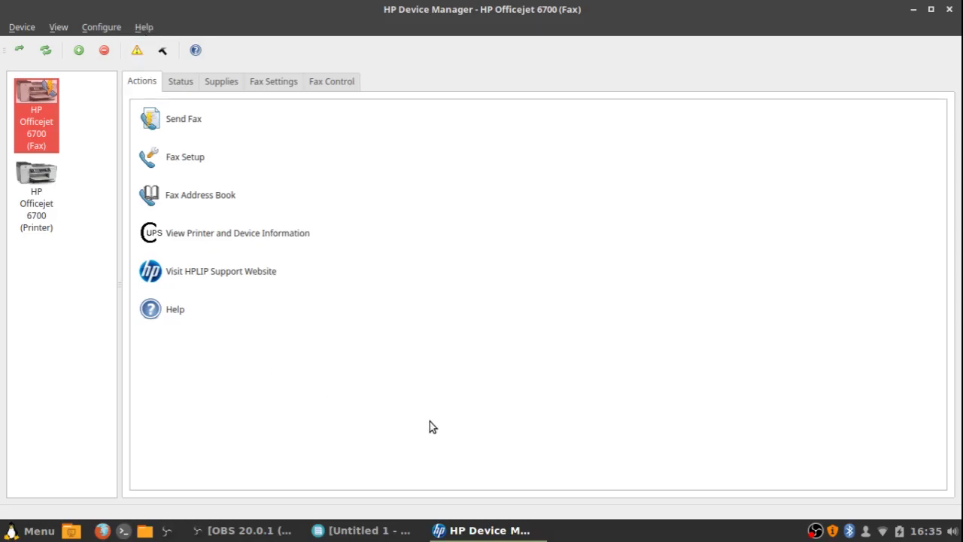
# Close the HP Device Manager window to leave only the desktop.
pyautogui.click(951, 11)
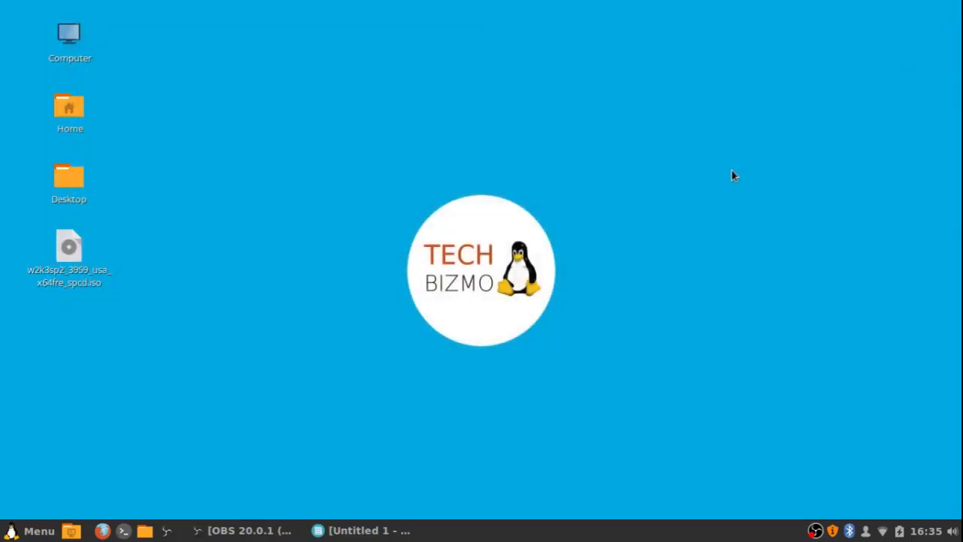